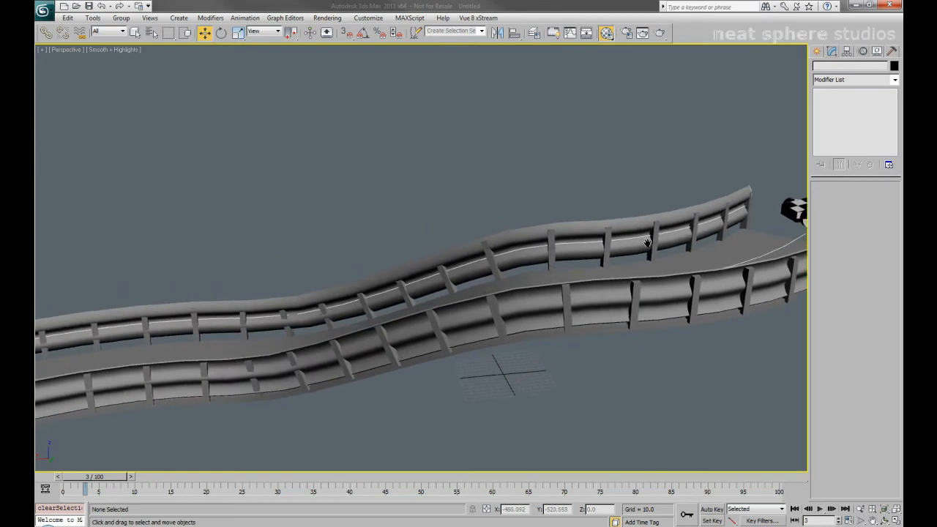
# Check the wheel and body objects of the checkered car, and shift the body slightly to test whether the wheels follow.
pyautogui.keyDown('alt'); pyautogui.moveTo(519, 253); pyautogui.dragTo(455, 251, button='middle'); pyautogui.keyUp('alt')
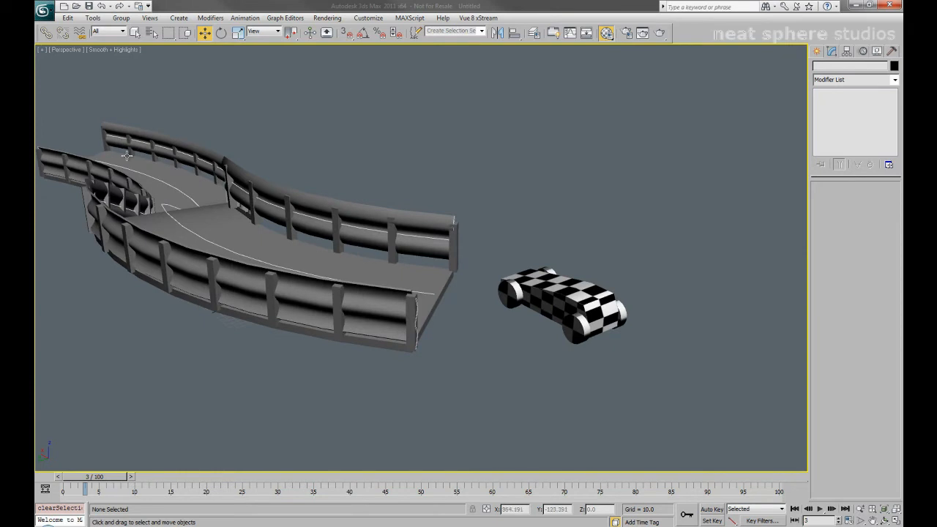
pyautogui.scroll(3, 503, 295)
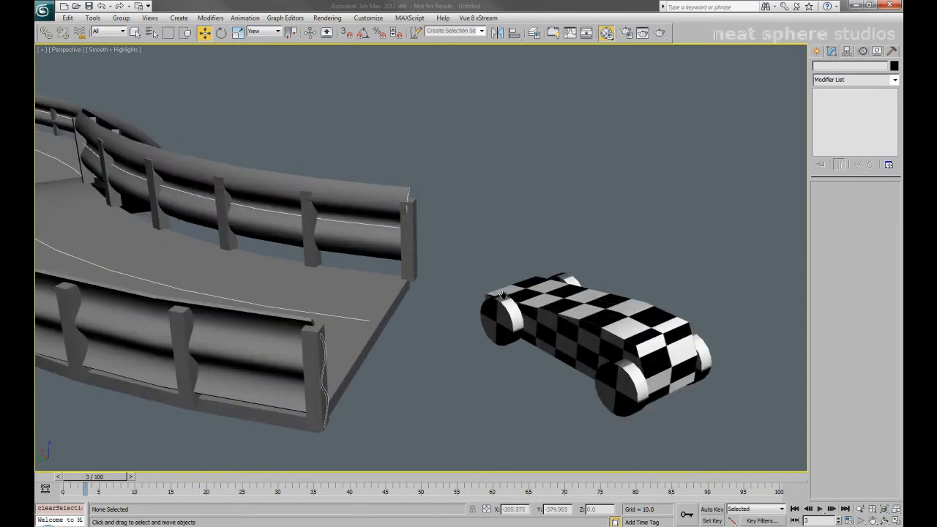
pyautogui.click(565, 313)
pyautogui.keyDown('alt'); pyautogui.moveTo(590, 306); pyautogui.dragTo(595, 379, button='middle'); pyautogui.keyUp('alt')
pyautogui.click(634, 378)
pyautogui.click(492, 335)
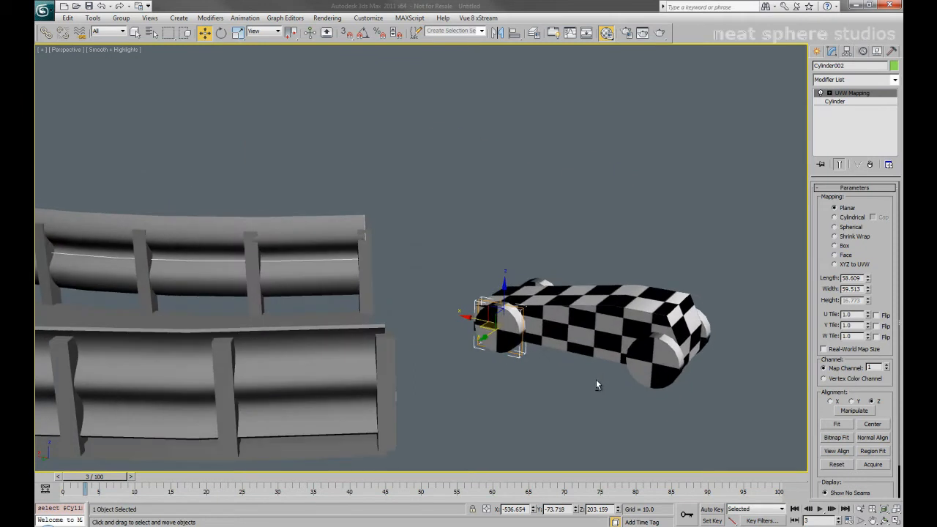
pyautogui.click(523, 327)
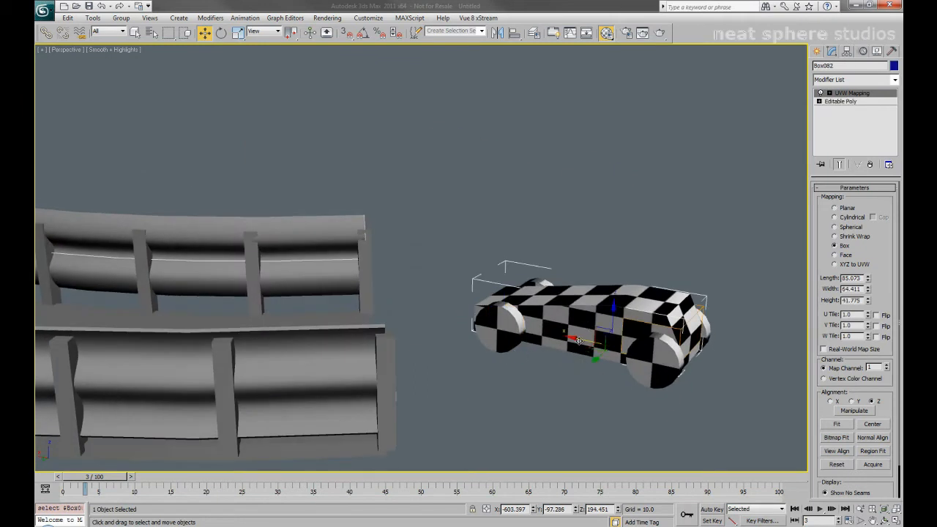
pyautogui.moveTo(562, 336); pyautogui.dragTo(558, 362)
pyautogui.click(452, 129)
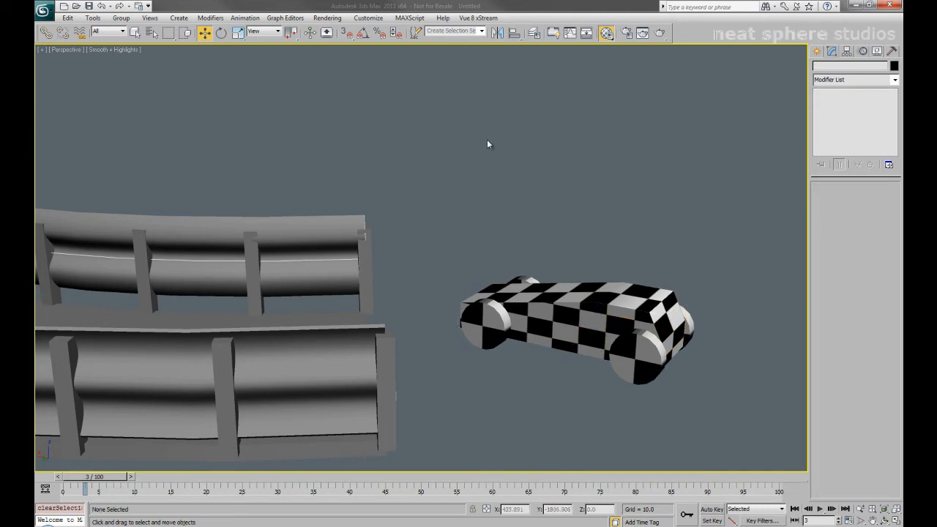
# Link the car's near front wheel to the body as its parent, and test the hierarchy by moving the body along X.
pyautogui.click(46, 34)
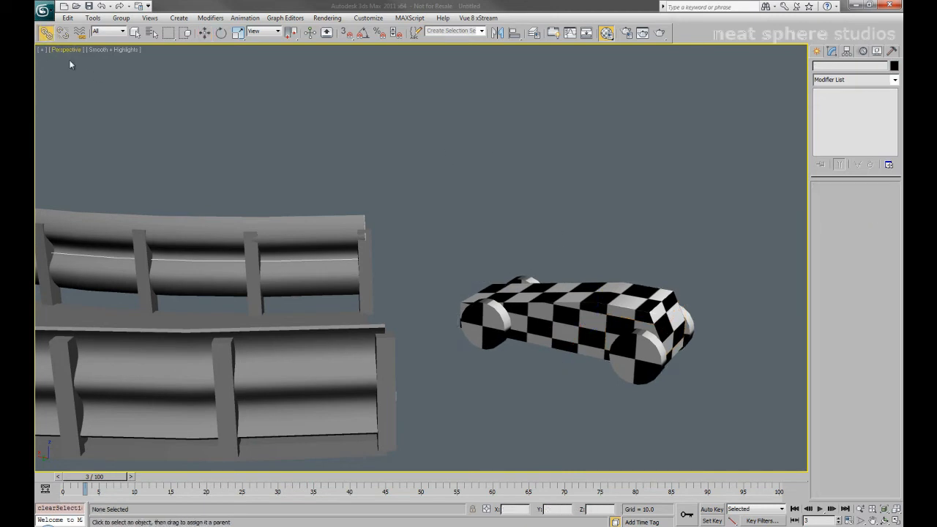
pyautogui.moveTo(474, 322); pyautogui.dragTo(587, 315)
pyautogui.click(562, 407)
pyautogui.click(581, 335)
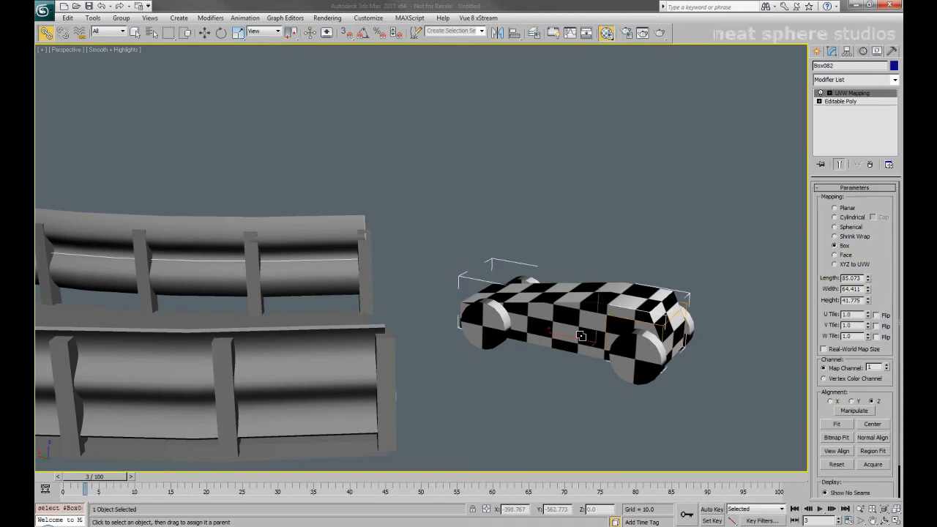
pyautogui.press('w')
pyautogui.moveTo(561, 340); pyautogui.dragTo(590, 338)
# Assign a Path Constraint controller to the car body's position.
pyautogui.keyDown('alt'); pyautogui.moveTo(590, 338); pyautogui.dragTo(516, 353, button='middle'); pyautogui.keyUp('alt')
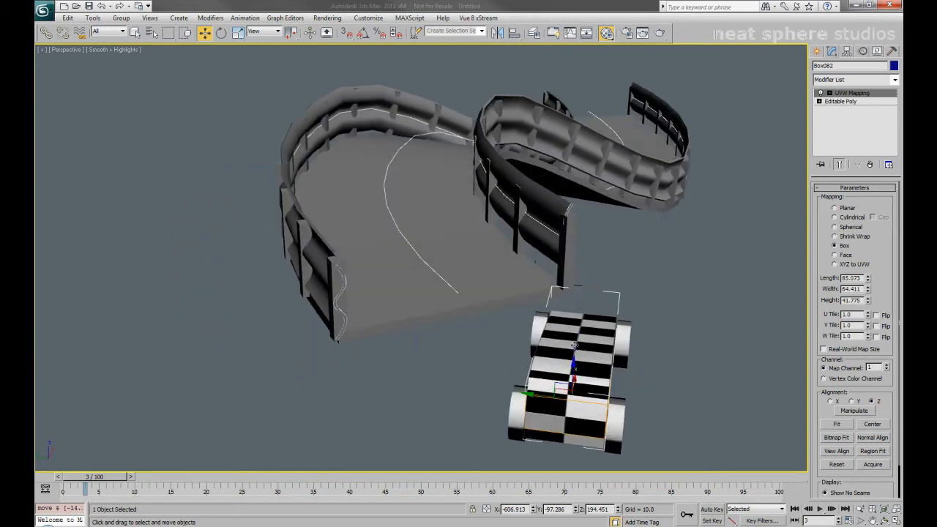
pyautogui.click(863, 52)
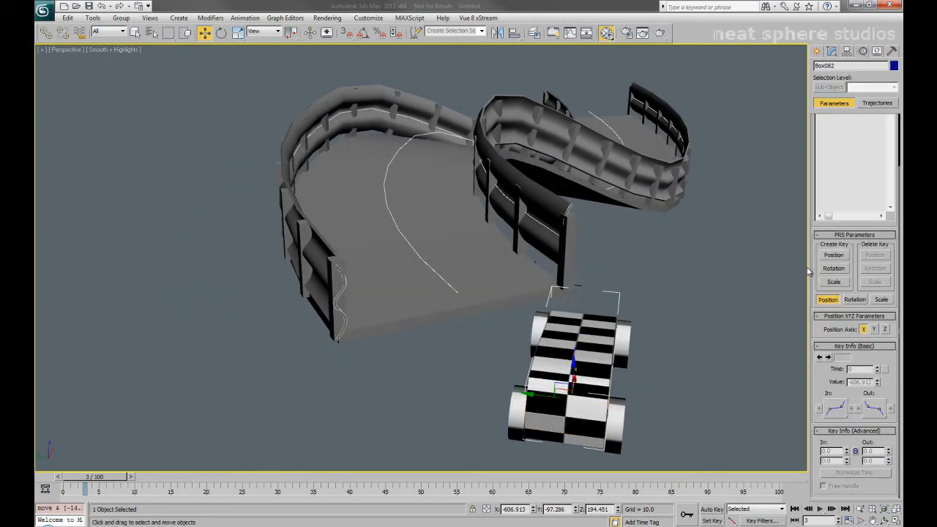
pyautogui.click(855, 152)
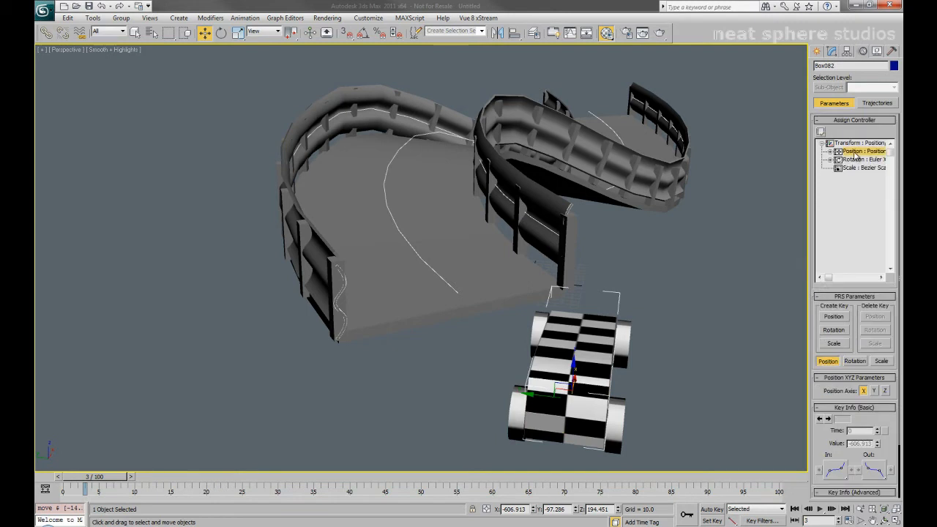
pyautogui.click(820, 132)
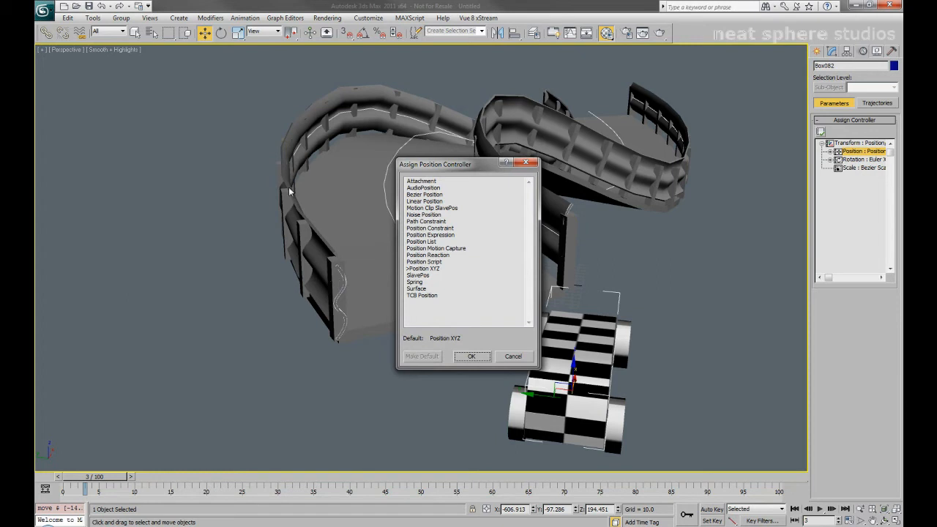
pyautogui.click(441, 222)
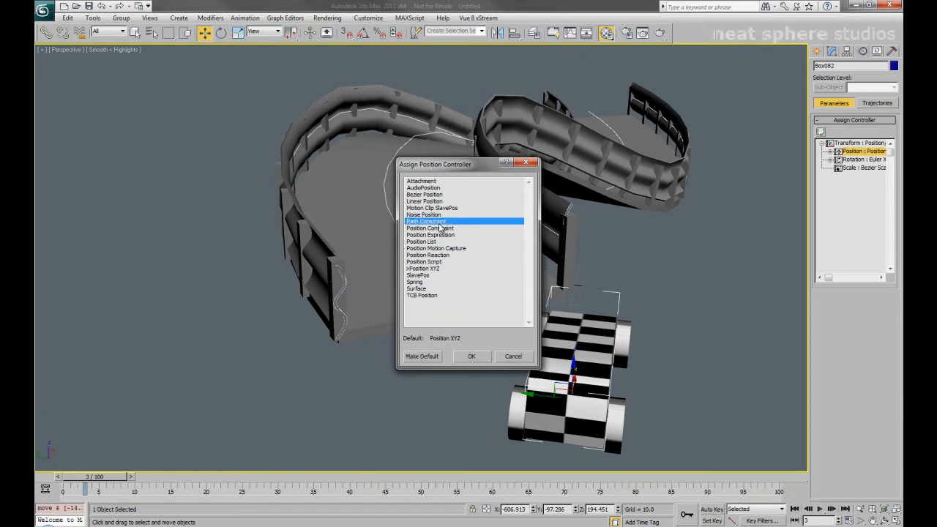
pyautogui.click(472, 356)
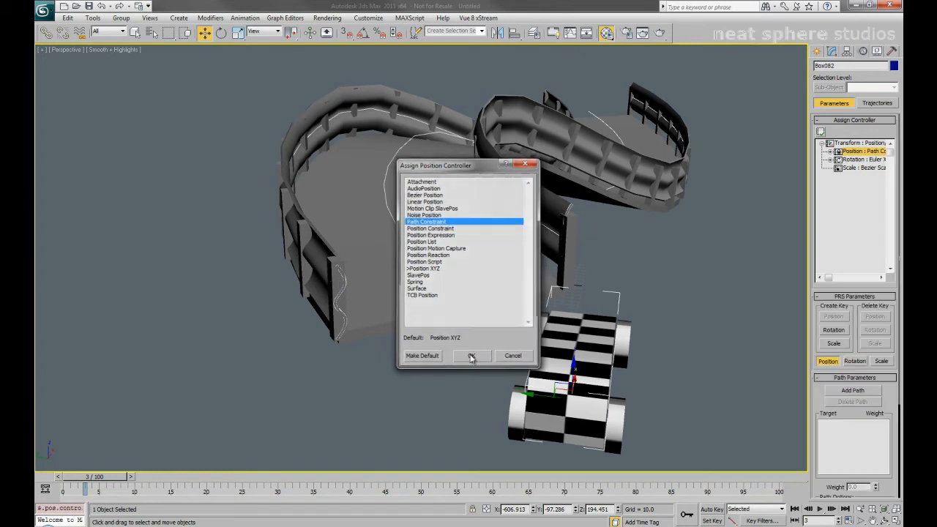
# Add the road's centre line as the car body's constraint path and enable Follow.
pyautogui.click(877, 392)
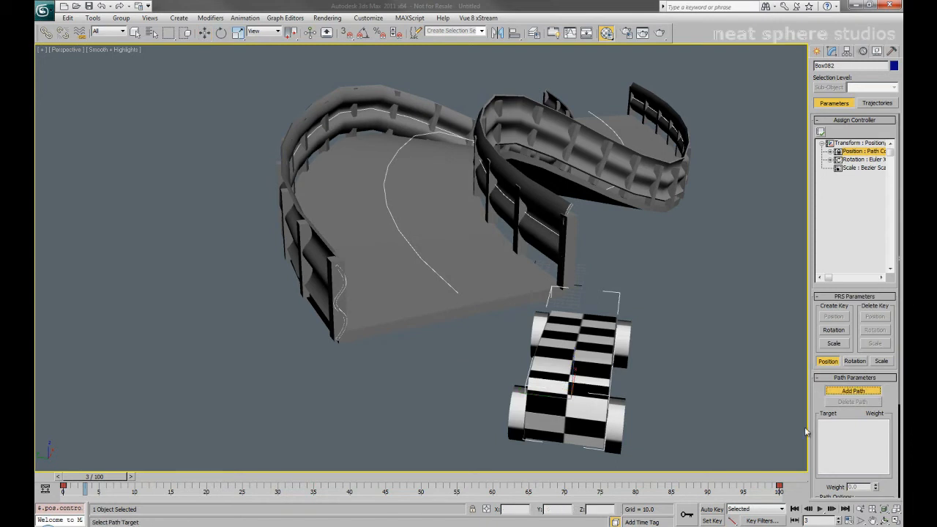
pyautogui.click(439, 276)
pyautogui.scroll(-3, 816, 443)
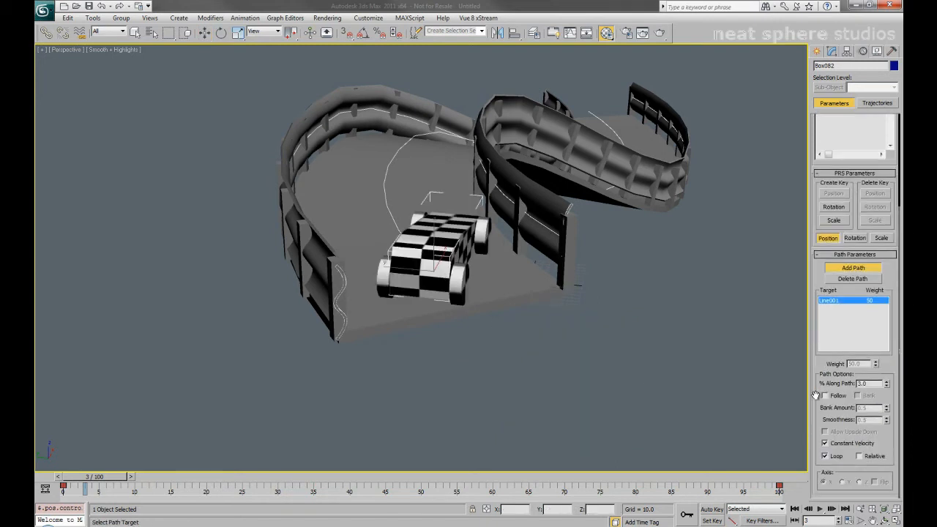
pyautogui.click(825, 396)
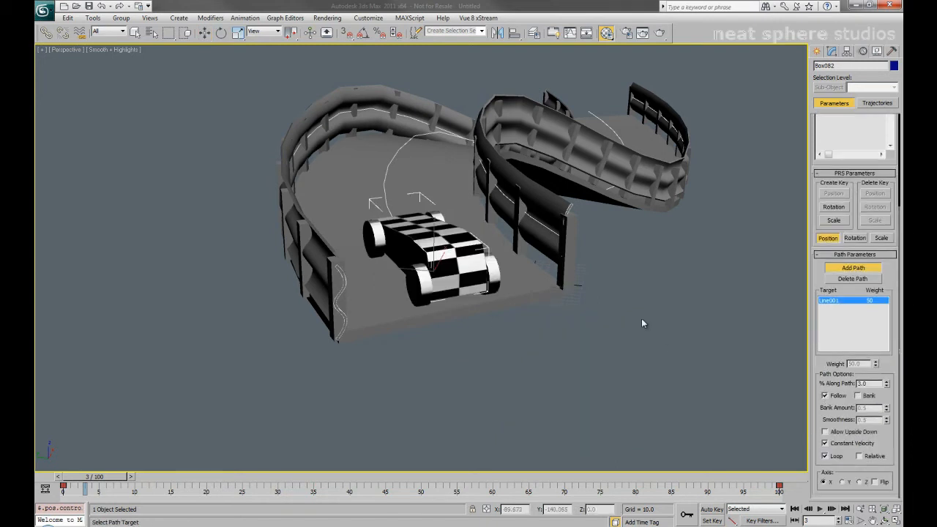
pyautogui.click(832, 269)
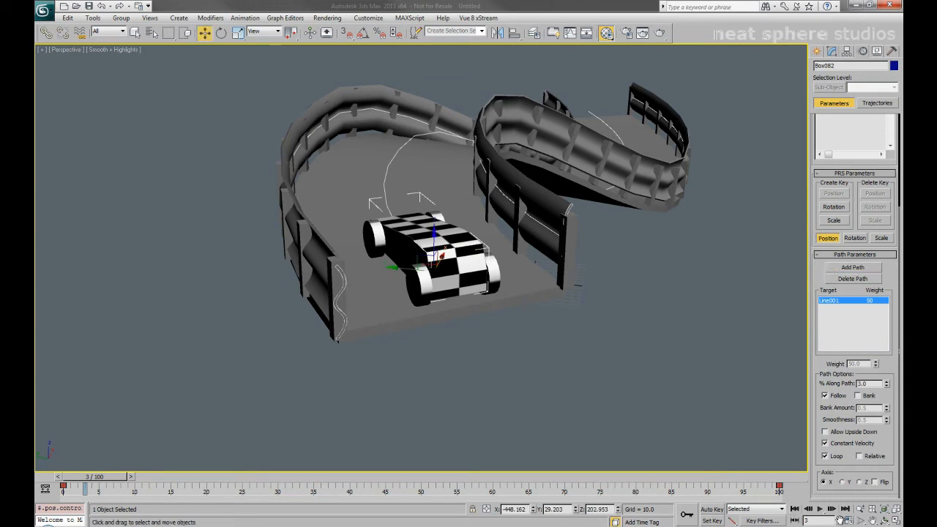
# Play the animation from frame 0 to review the car moving along the track, and return to the start.
pyautogui.keyDown('alt'); pyautogui.moveTo(286, 406); pyautogui.dragTo(306, 437, button='middle'); pyautogui.keyUp('alt')
pyautogui.moveTo(111, 479); pyautogui.dragTo(68, 480)
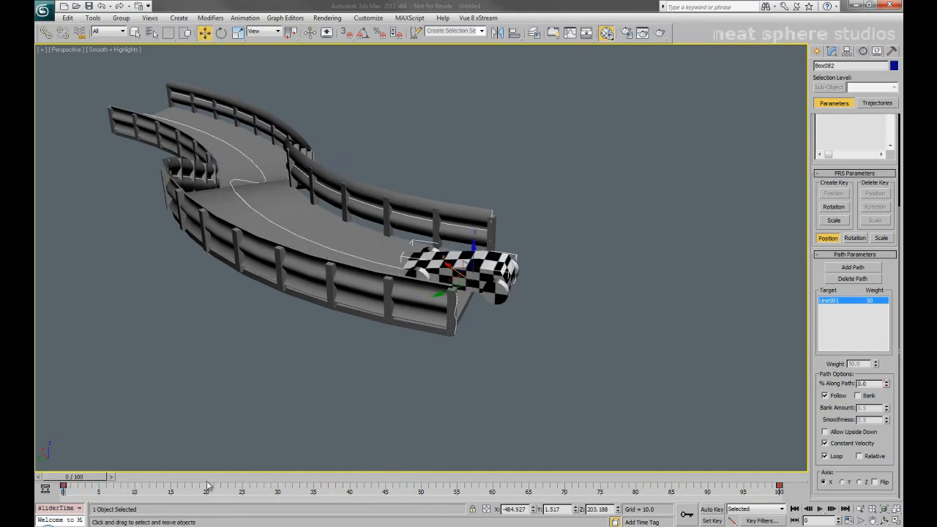
pyautogui.click(820, 508)
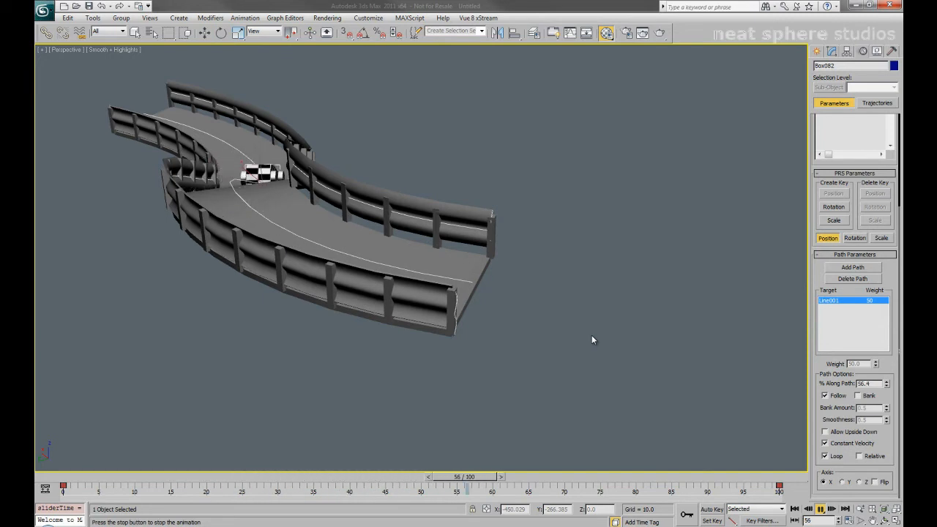
pyautogui.click(820, 508)
pyautogui.click(794, 508)
pyautogui.keyDown('alt'); pyautogui.moveTo(529, 307); pyautogui.dragTo(510, 305, button='middle'); pyautogui.keyUp('alt')
pyautogui.click(848, 520)
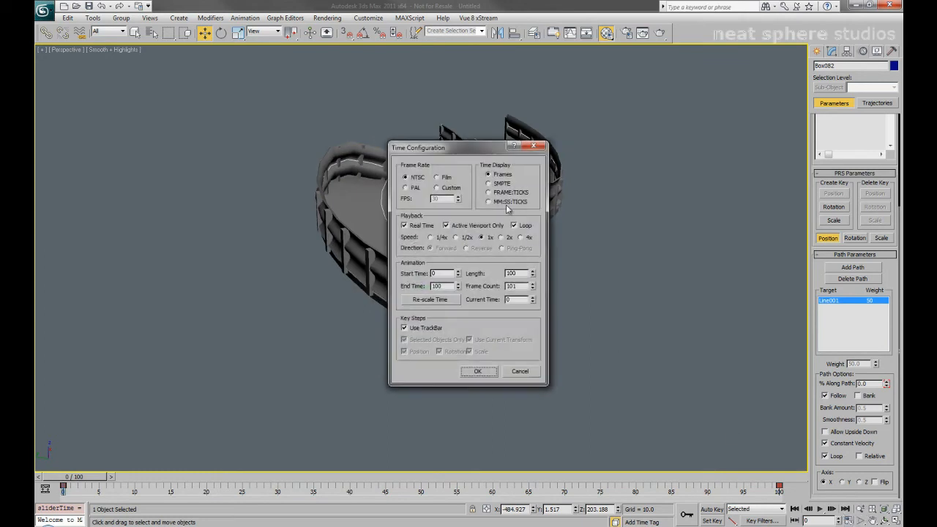
pyautogui.click(520, 373)
# Lower the road's centre path line to a Z of about 7.7 to adjust the car's height on the track.
pyautogui.keyDown('alt'); pyautogui.moveTo(490, 354); pyautogui.dragTo(459, 318, button='middle'); pyautogui.keyUp('alt')
pyautogui.press('w')
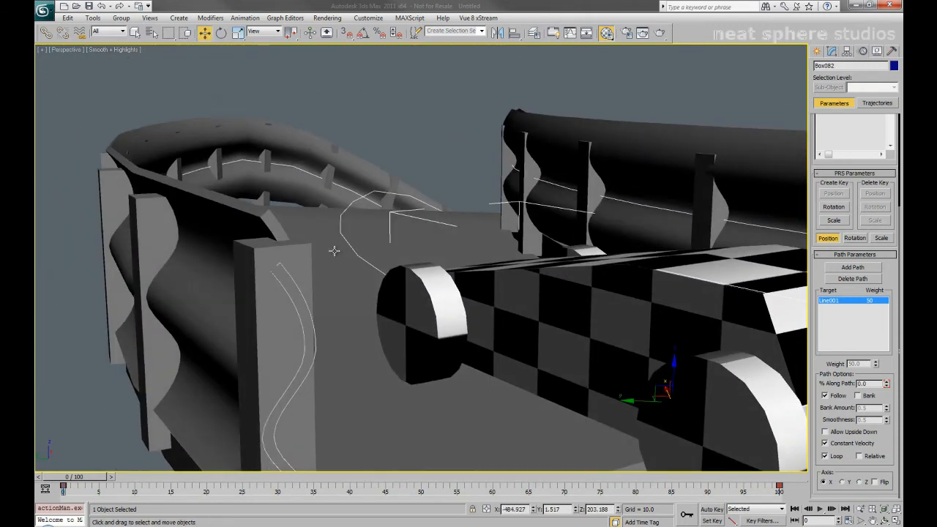
pyautogui.click(426, 204)
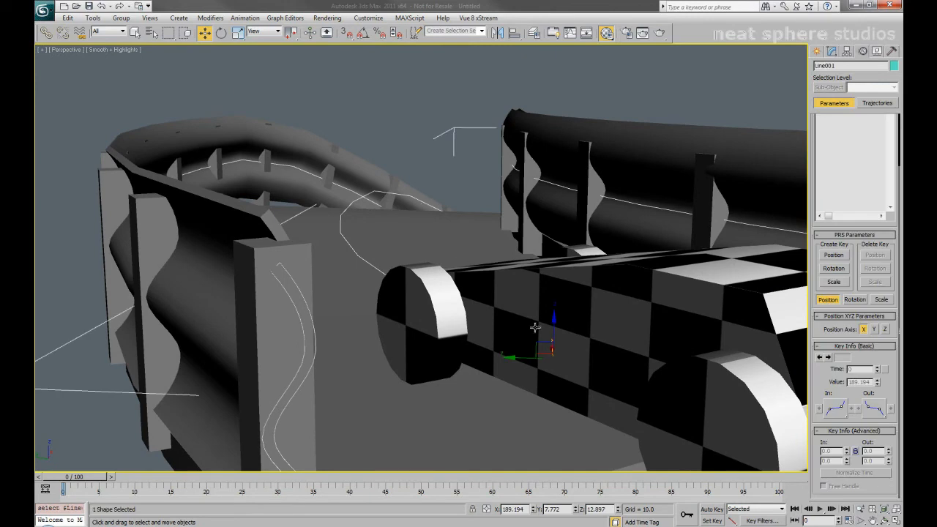
pyautogui.moveTo(554, 322); pyautogui.dragTo(551, 327)
pyautogui.scroll(-6, 548, 329)
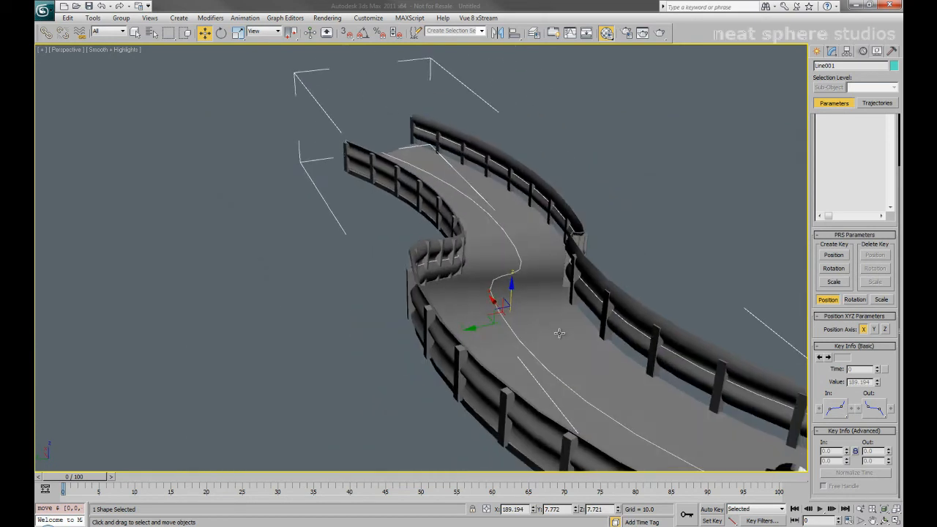
# Select the car's near front wheel and set the Rotate tool's reference coordinate system to Local.
pyautogui.keyDown('alt'); pyautogui.moveTo(559, 333); pyautogui.dragTo(204, 166, button='middle'); pyautogui.keyUp('alt')
pyautogui.hotkey('alt', 'z')
pyautogui.moveTo(344, 292); pyautogui.dragTo(344, 274)
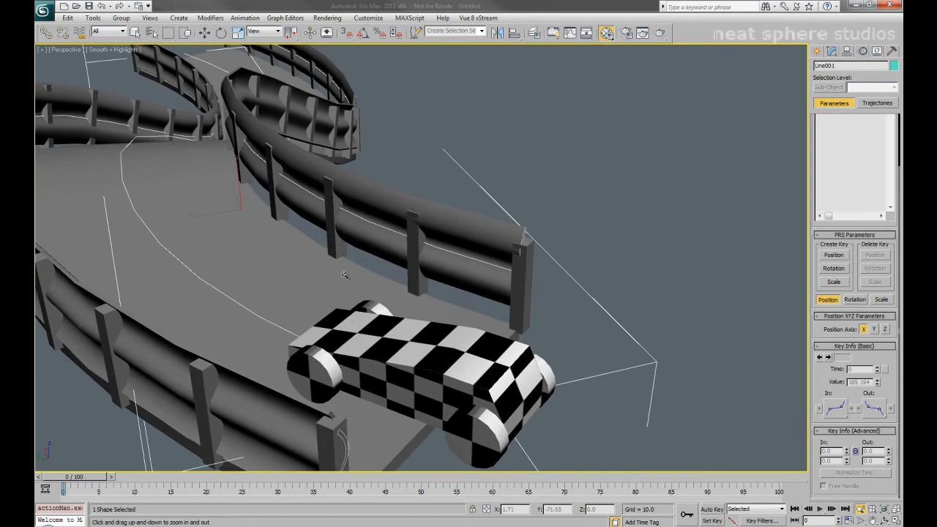
pyautogui.moveTo(347, 318); pyautogui.dragTo(370, 313, button='middle')
pyautogui.rightClick(370, 373)
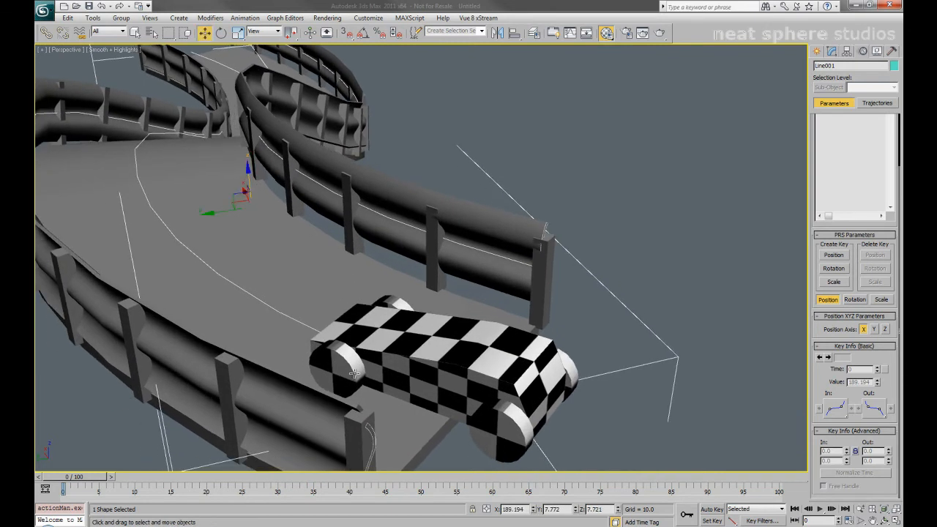
pyautogui.click(347, 374)
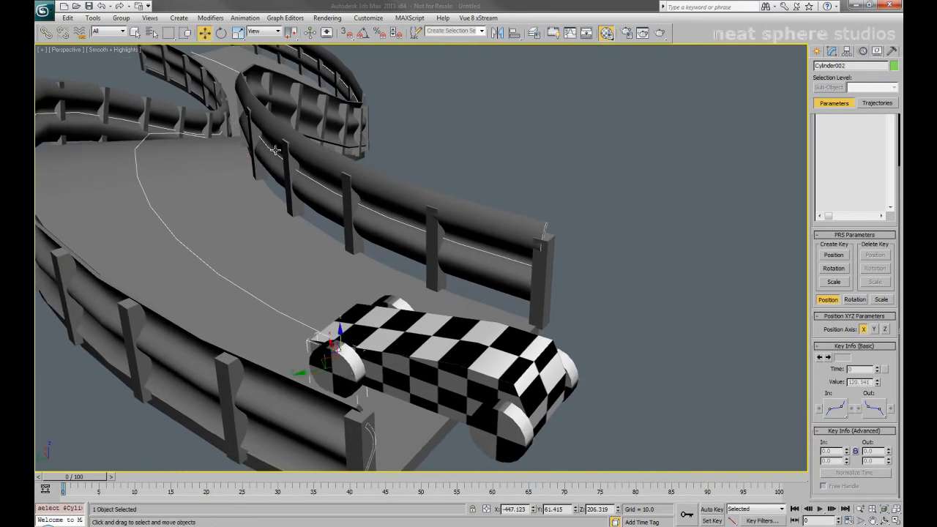
pyautogui.click(221, 32)
pyautogui.click(263, 31)
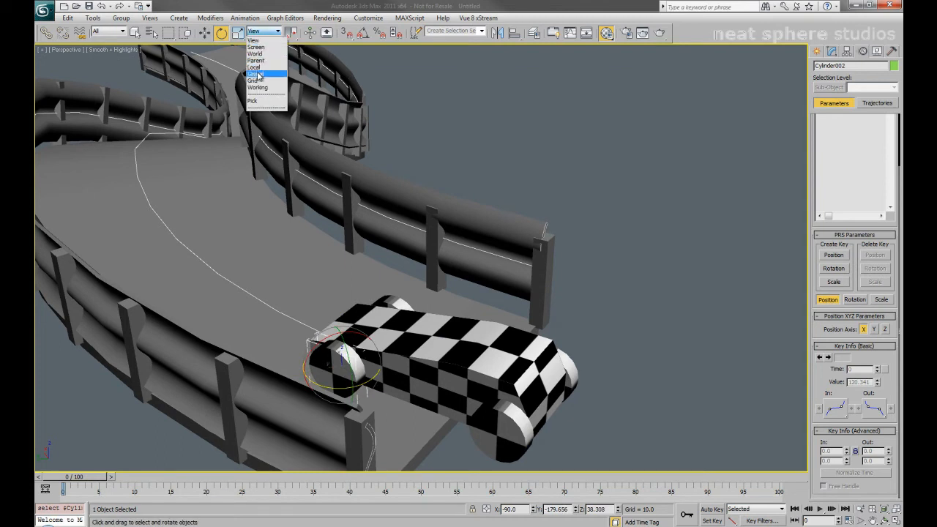
pyautogui.click(255, 67)
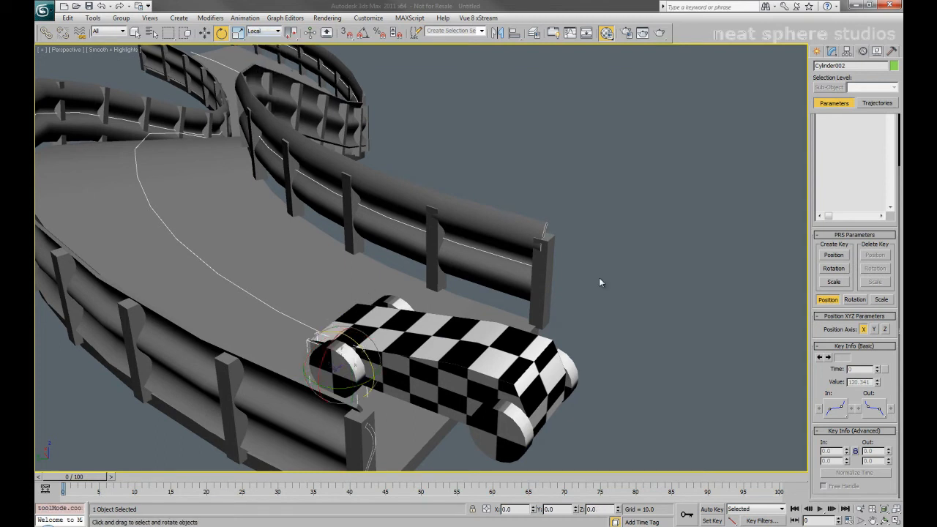
# Start Wire Parameters on the near front wheel, using its Y Rotation as the source parameter.
pyautogui.click(625, 273)
pyautogui.click(342, 383)
pyautogui.press('q')
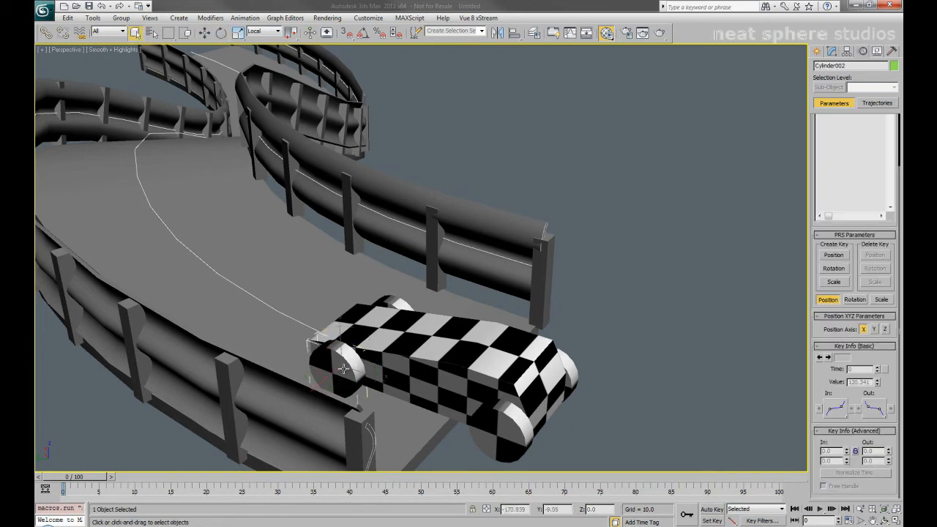
pyautogui.rightClick(345, 382)
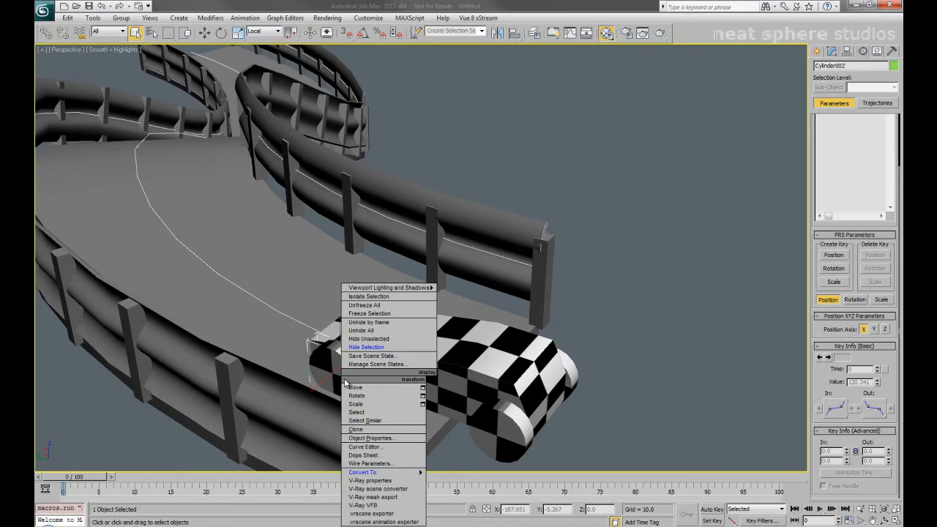
pyautogui.click(368, 463)
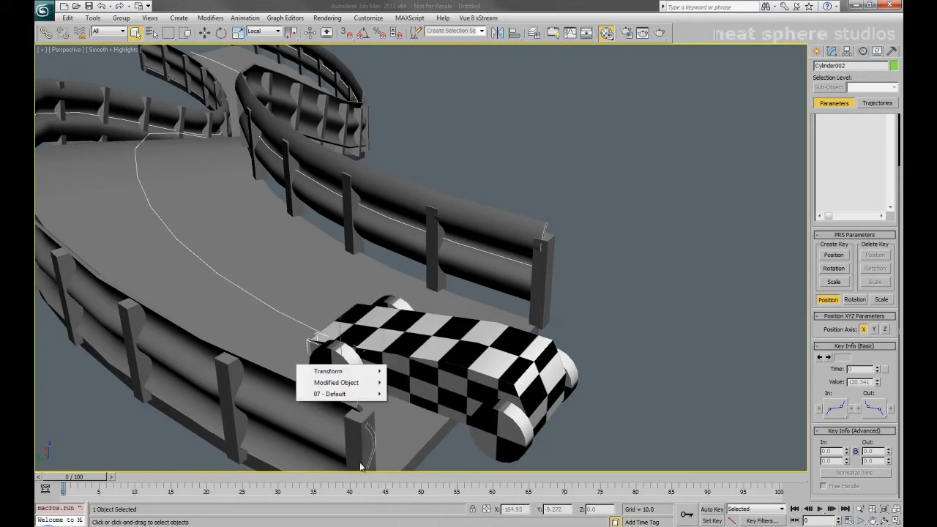
pyautogui.moveTo(342, 372)
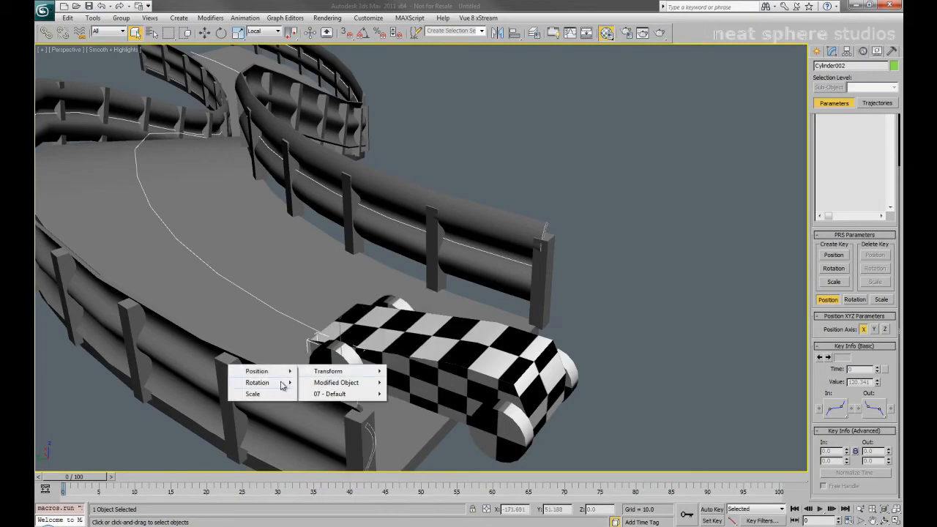
pyautogui.moveTo(281, 384)
pyautogui.click(197, 405)
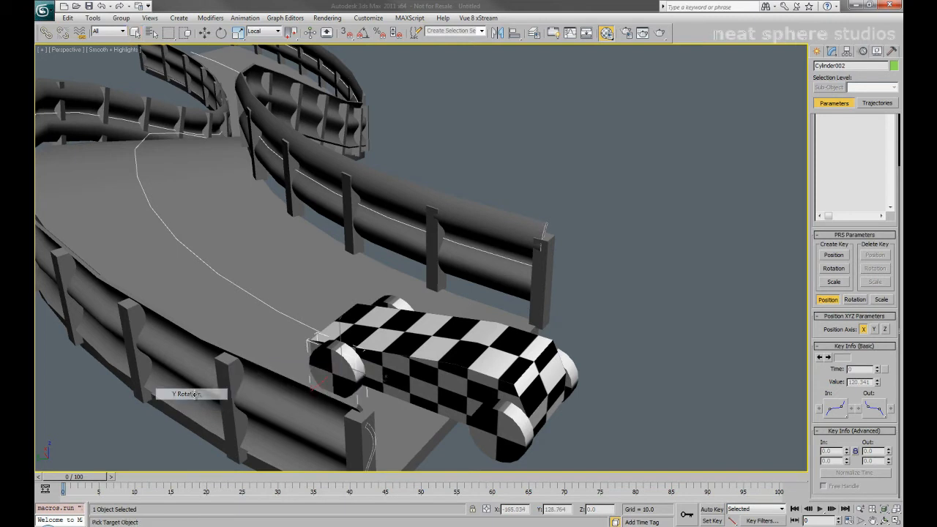
# Choose the car body's path constraint Percent as the wiring target and move the Parameter Wiring dialog clear of the car.
pyautogui.click(489, 333)
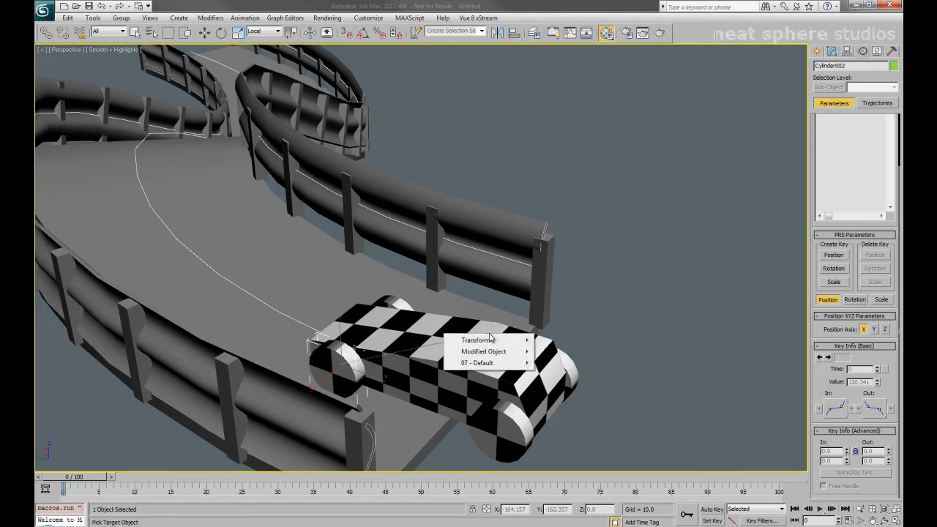
pyautogui.moveTo(489, 341)
pyautogui.moveTo(428, 344)
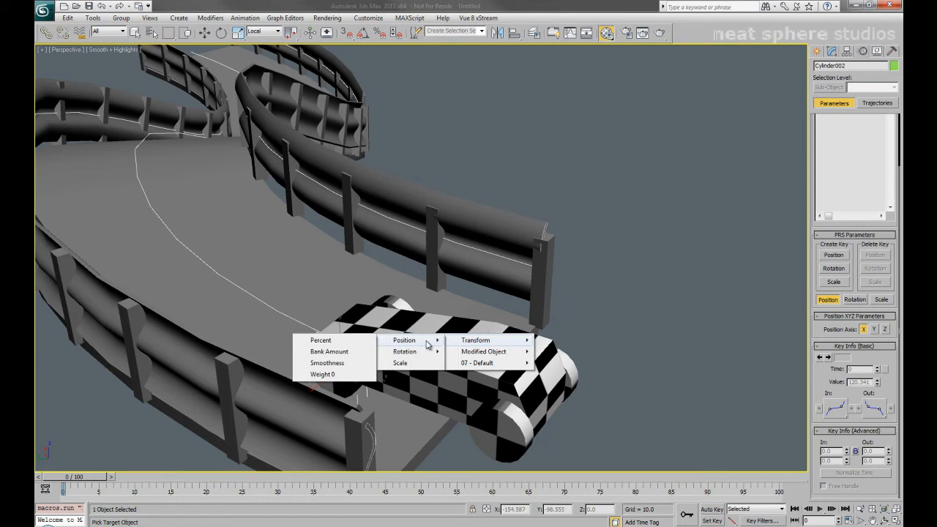
pyautogui.click(327, 344)
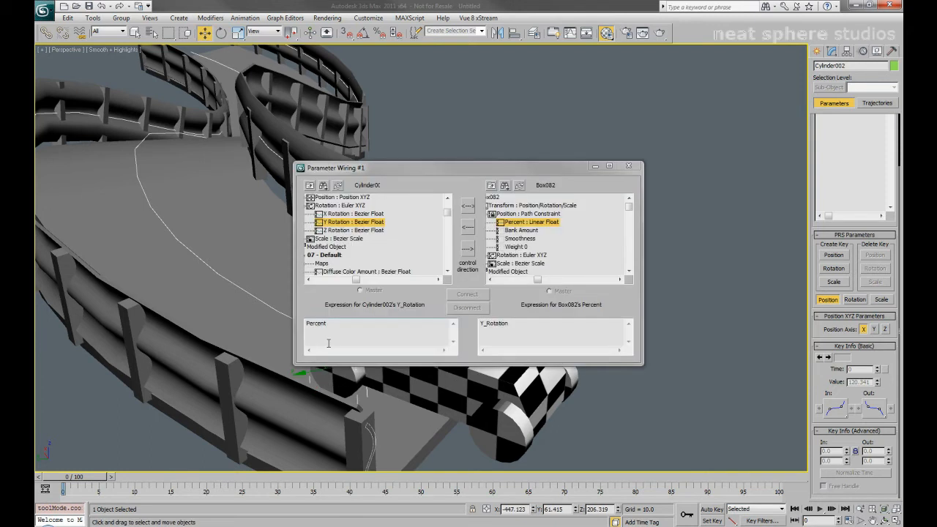
pyautogui.moveTo(535, 170); pyautogui.dragTo(693, 69)
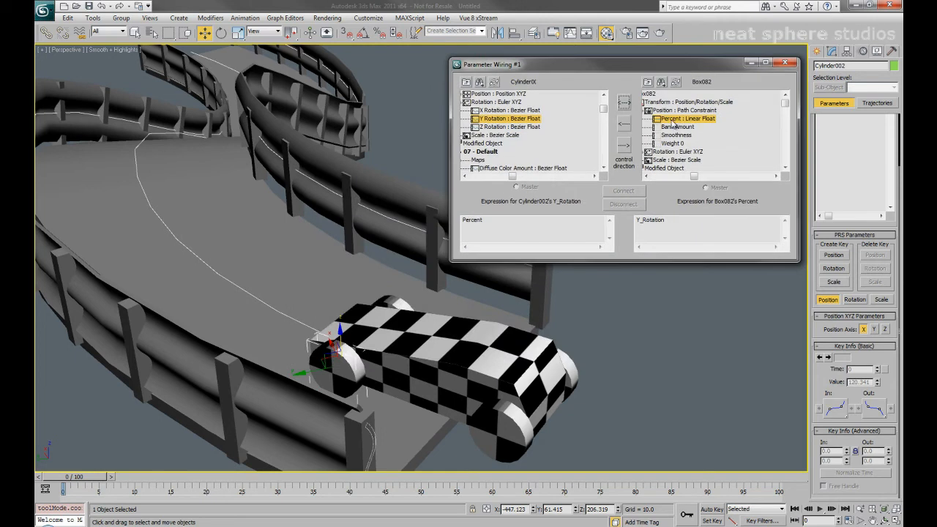
# Connect Percent one-way to the near front wheel's Y Rotation with the expression Percent*50, and scrub to frame 3 to check the spin.
pyautogui.click(624, 124)
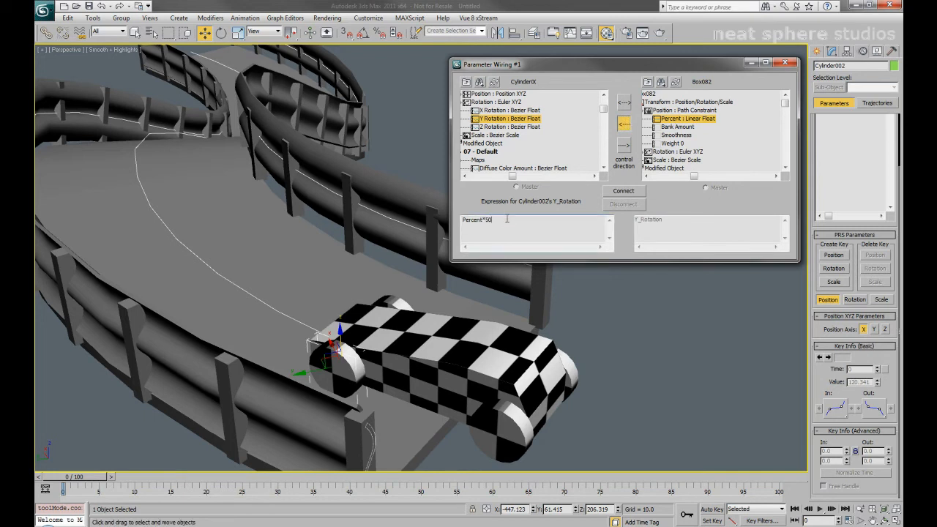
pyautogui.click(618, 194)
pyautogui.moveTo(97, 481)
pyautogui.mouseDown()
pyautogui.moveTo(136, 482)
pyautogui.moveTo(98, 481)
pyautogui.moveTo(112, 481)
pyautogui.mouseUp()
pyautogui.press('w')
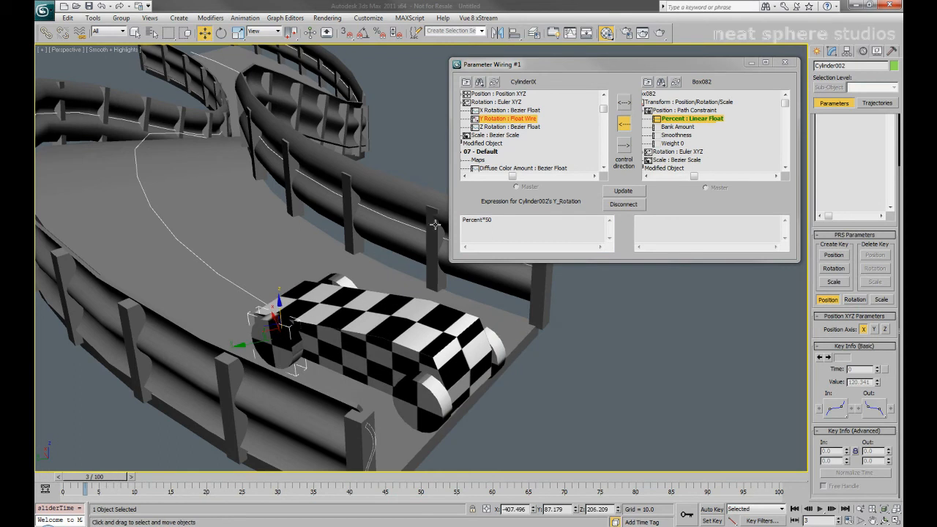
# Reverse the near front wheel's spin by updating its expression to -Percent*50, and scrub back to frame 0.
pyautogui.click(475, 222)
pyautogui.press('Home')
pyautogui.write('-')
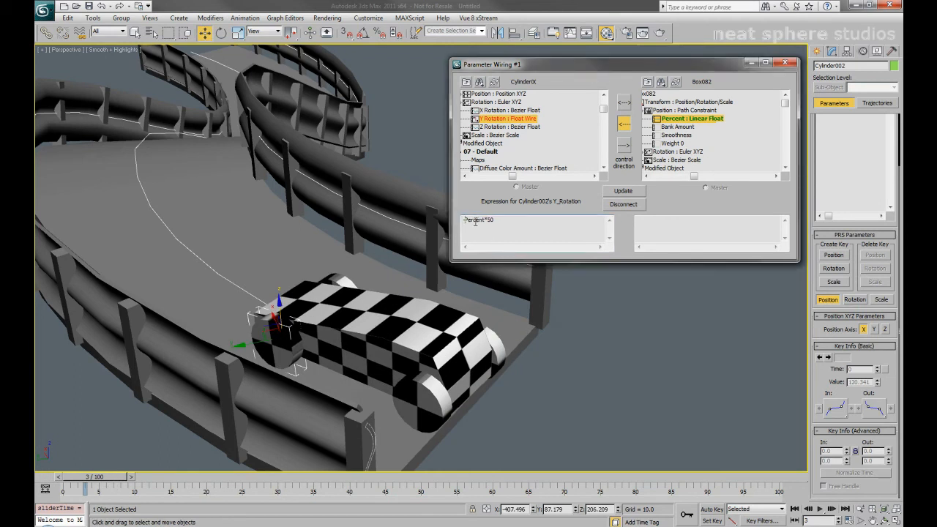
pyautogui.click(623, 191)
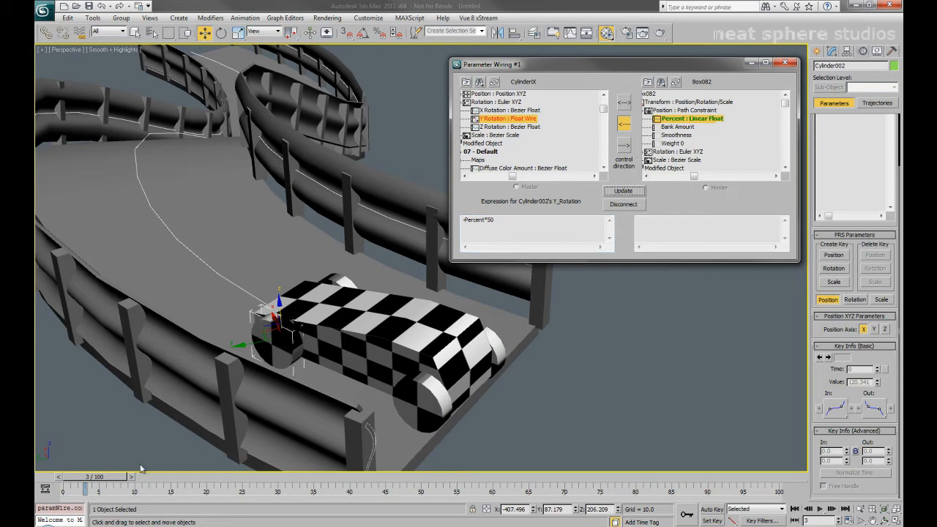
pyautogui.moveTo(104, 479); pyautogui.dragTo(67, 476)
pyautogui.press('w')
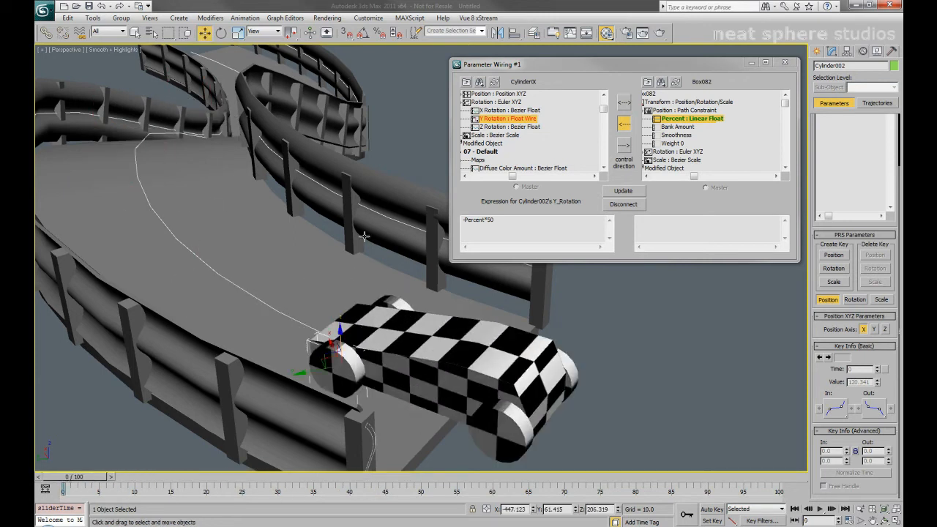
# Close the Parameter Wiring dialog and select the car's near rear wheel with the Select Object tool.
pyautogui.click(784, 63)
pyautogui.keyDown('alt'); pyautogui.moveTo(583, 313); pyautogui.dragTo(470, 372, button='middle'); pyautogui.keyUp('alt')
pyautogui.click(463, 372)
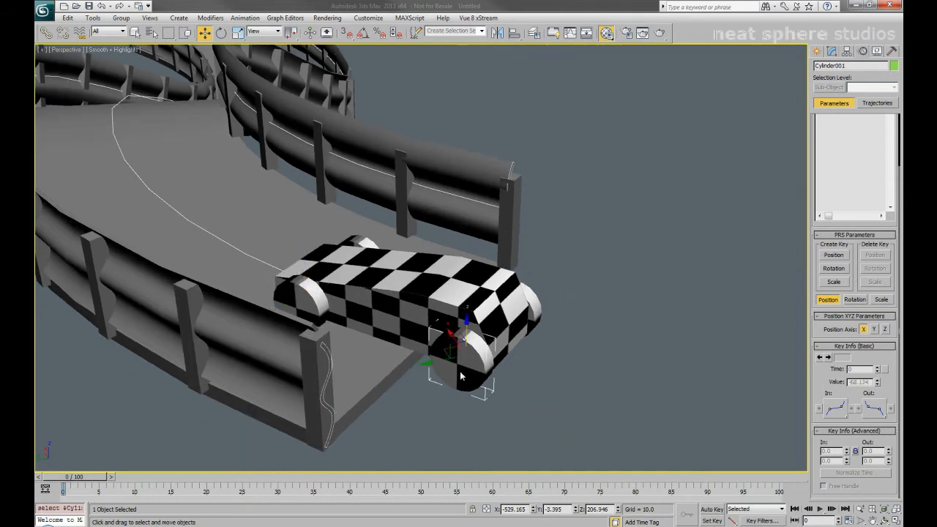
pyautogui.press('F12')
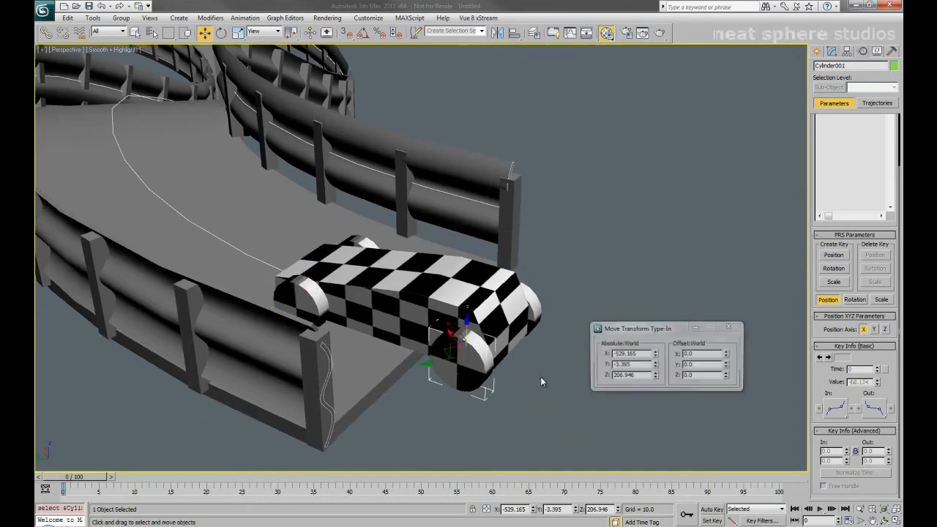
pyautogui.click(736, 327)
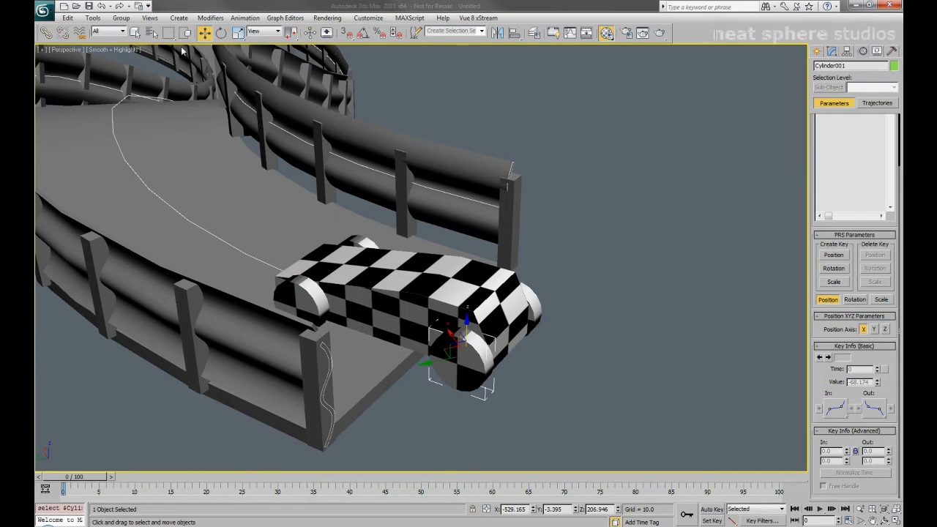
pyautogui.click(136, 34)
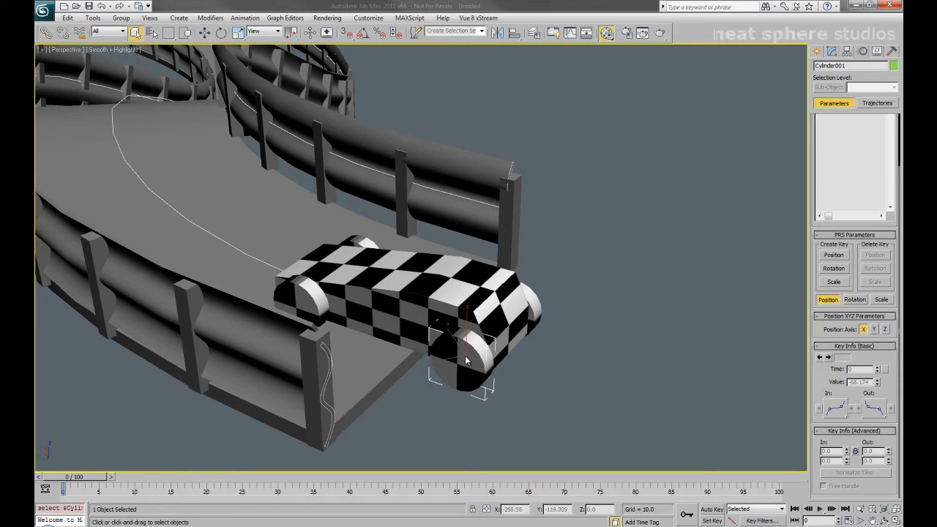
pyautogui.keyDown('alt'); pyautogui.moveTo(526, 169); pyautogui.dragTo(566, 196, button='middle'); pyautogui.keyUp('alt')
pyautogui.click(508, 333)
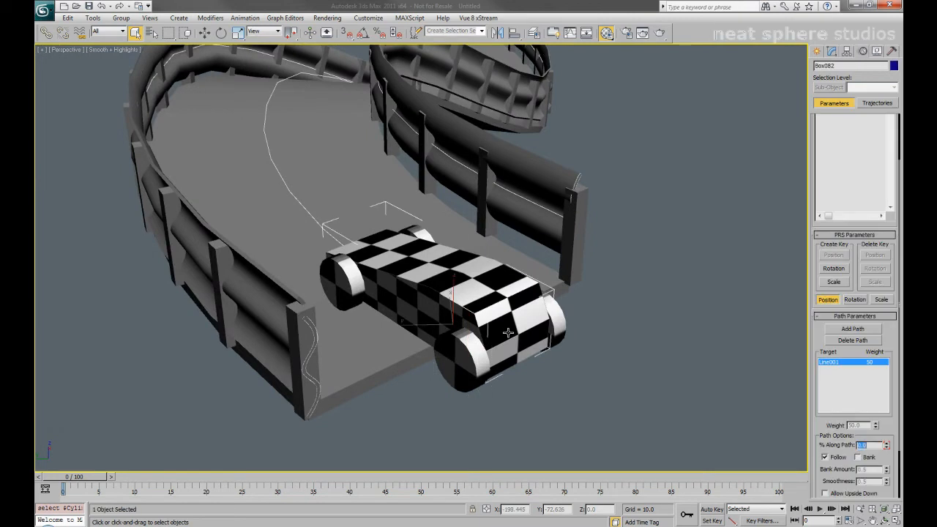
pyautogui.click(474, 378)
# Start Wire Parameters from the near rear wheel's Y Rotation to the car body's path constraint Percent.
pyautogui.rightClick(483, 365)
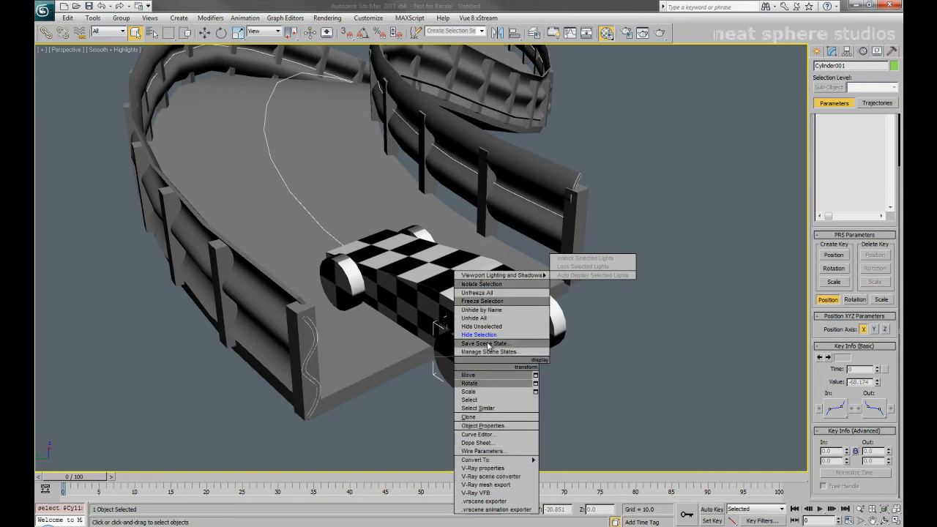
pyautogui.click(486, 453)
pyautogui.moveTo(472, 363)
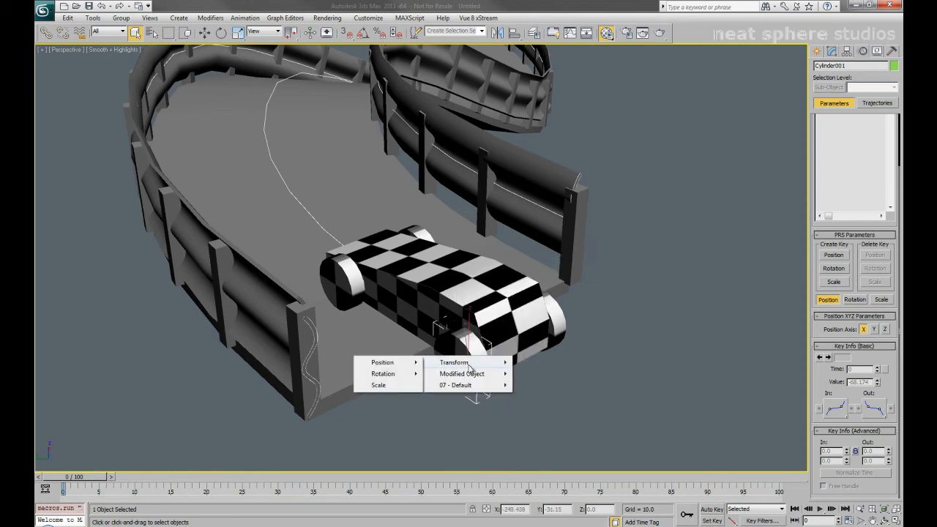
pyautogui.moveTo(393, 385)
pyautogui.click(324, 390)
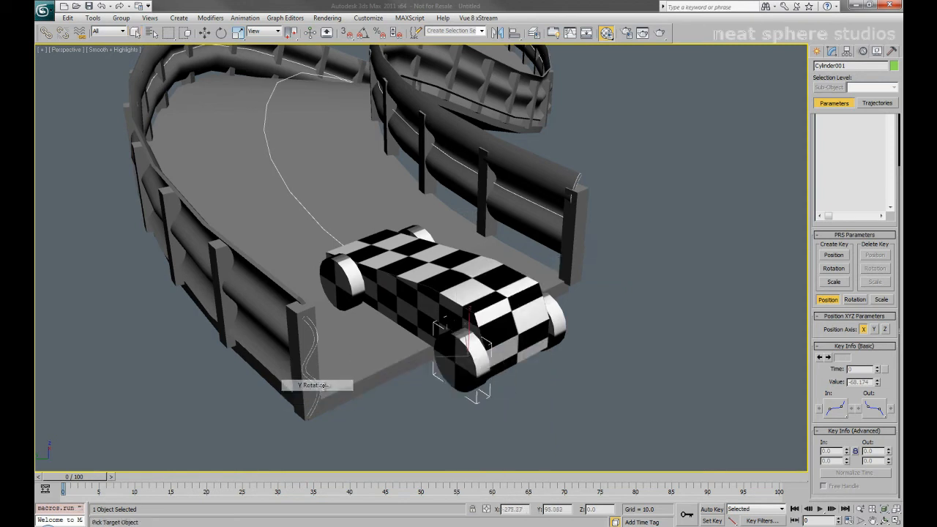
pyautogui.click(473, 276)
pyautogui.moveTo(472, 283)
pyautogui.moveTo(400, 284)
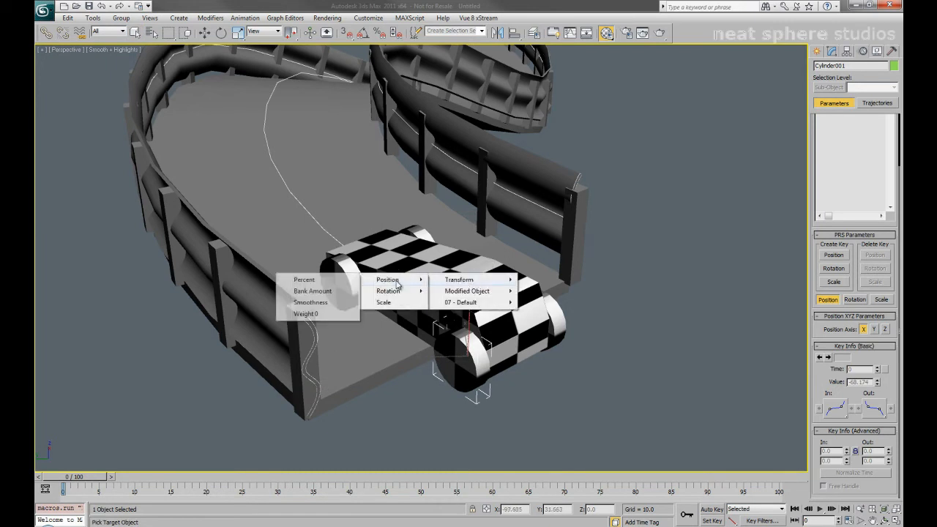
pyautogui.click(319, 280)
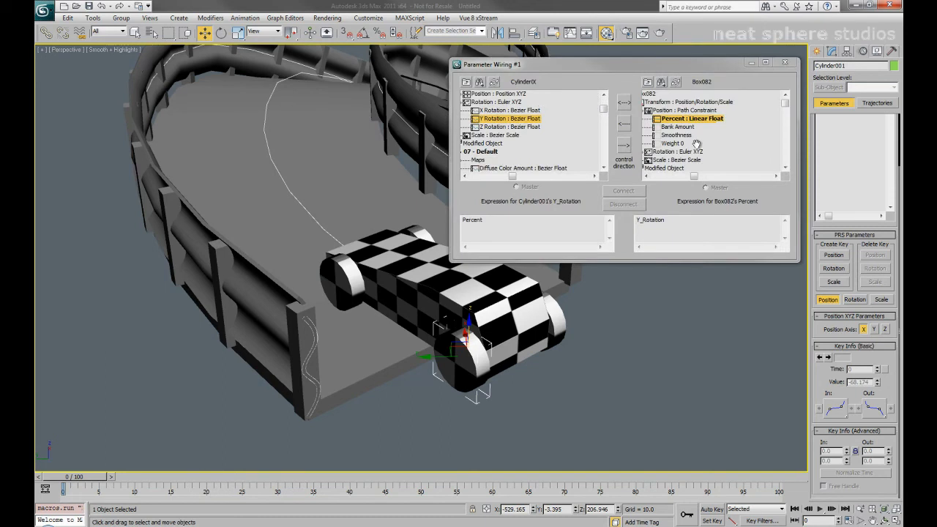
# Connect Percent one-way to the near rear wheel's Y Rotation as Percent*50, and scrub to frame 13 to check its spin.
pyautogui.click(623, 123)
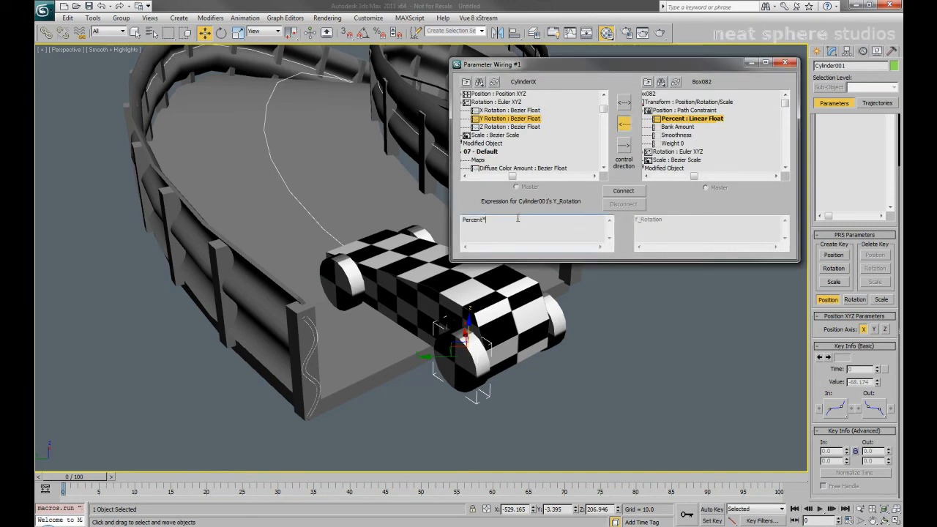
pyautogui.click(623, 191)
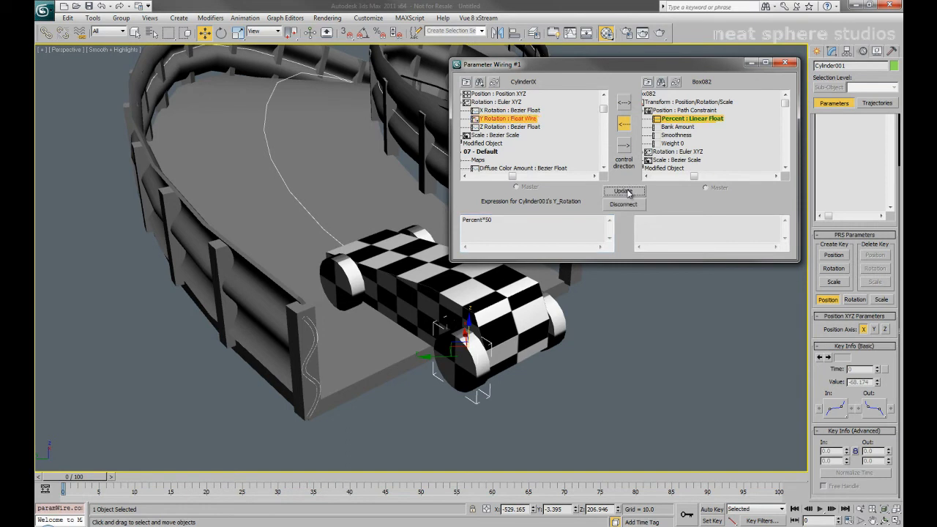
pyautogui.keyDown('alt'); pyautogui.moveTo(434, 347); pyautogui.dragTo(459, 351, button='middle'); pyautogui.keyUp('alt')
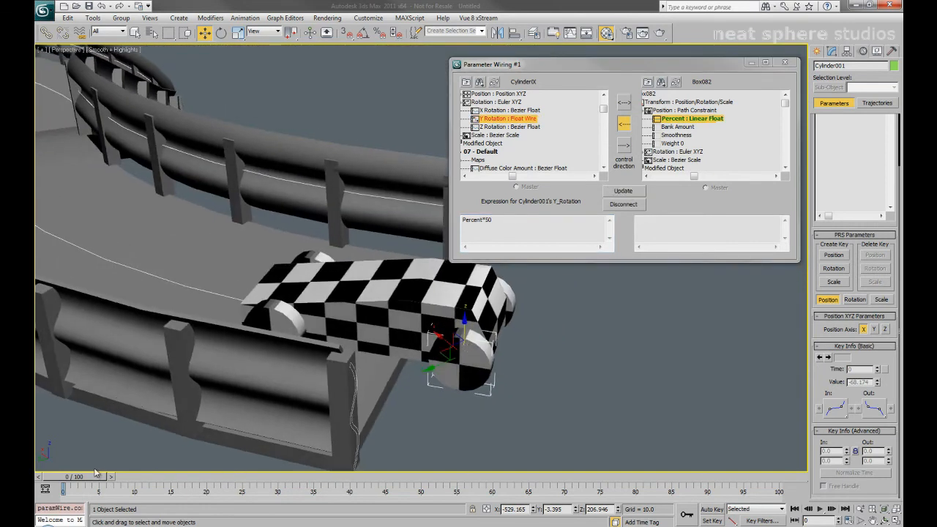
pyautogui.moveTo(83, 480); pyautogui.dragTo(164, 478)
pyautogui.press('w')
pyautogui.moveTo(164, 377); pyautogui.dragTo(403, 333, button='middle')
pyautogui.keyDown('alt'); pyautogui.moveTo(325, 296); pyautogui.dragTo(352, 309, button='middle'); pyautogui.keyUp('alt')
pyautogui.moveTo(144, 478)
pyautogui.mouseDown()
pyautogui.moveTo(196, 478)
pyautogui.moveTo(156, 477)
pyautogui.mouseUp()
# Update the near rear wheel's expression to -Percent*50 and scrub back to frame 4 to check both wheels.
pyautogui.click(467, 219)
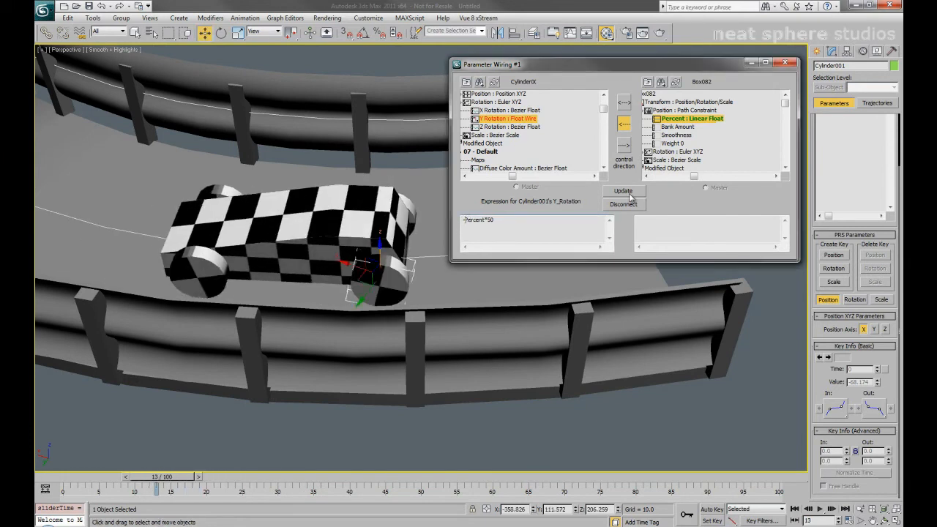
pyautogui.click(623, 192)
pyautogui.moveTo(167, 477); pyautogui.dragTo(110, 480)
pyautogui.press('w')
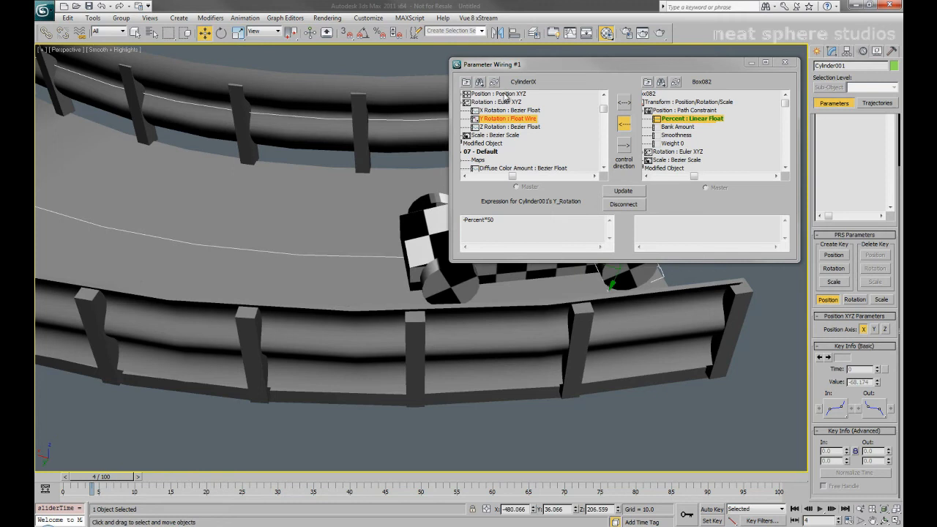
# Dismiss the Parameter Wiring dialog, move to frame 6, and select the rear wheel on the car's opposite side.
pyautogui.click(750, 63)
pyautogui.keyDown('alt'); pyautogui.moveTo(585, 338); pyautogui.dragTo(570, 342, button='middle'); pyautogui.keyUp('alt')
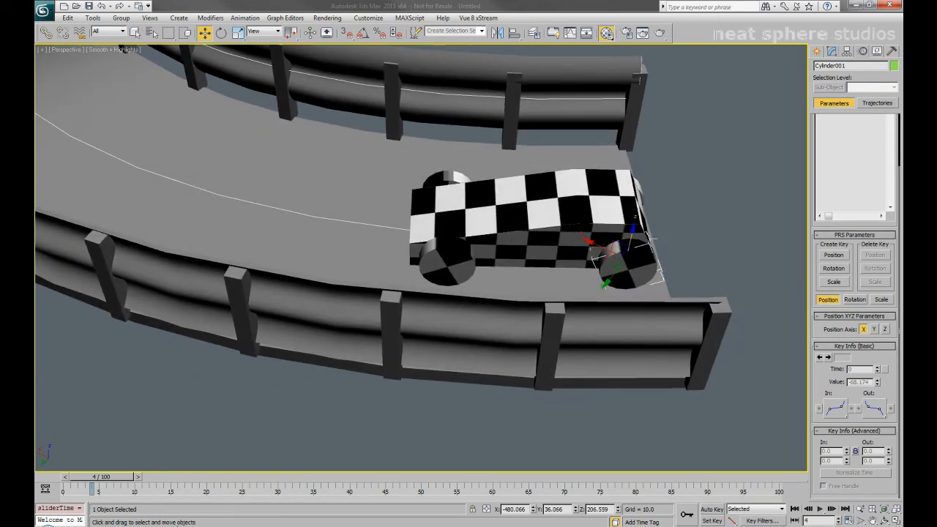
pyautogui.moveTo(128, 479)
pyautogui.mouseDown()
pyautogui.moveTo(105, 479)
pyautogui.moveTo(209, 480)
pyautogui.moveTo(142, 479)
pyautogui.mouseUp()
pyautogui.keyDown('alt'); pyautogui.moveTo(303, 218); pyautogui.dragTo(492, 219, button='middle'); pyautogui.keyUp('alt')
pyautogui.click(429, 292)
# Start Wire Parameters from the opposite rear wheel's Y Rotation to the car body's path constraint Percent.
pyautogui.rightClick(430, 292)
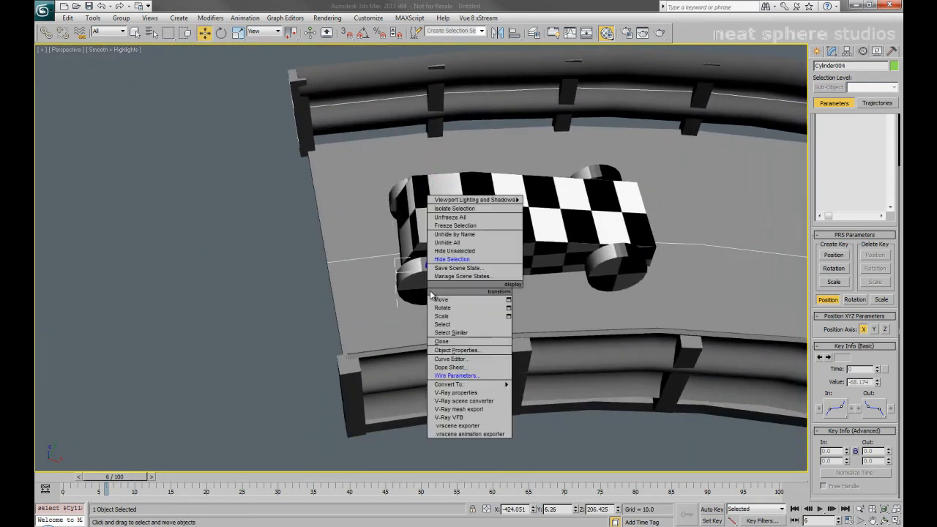
pyautogui.click(474, 376)
pyautogui.moveTo(432, 294)
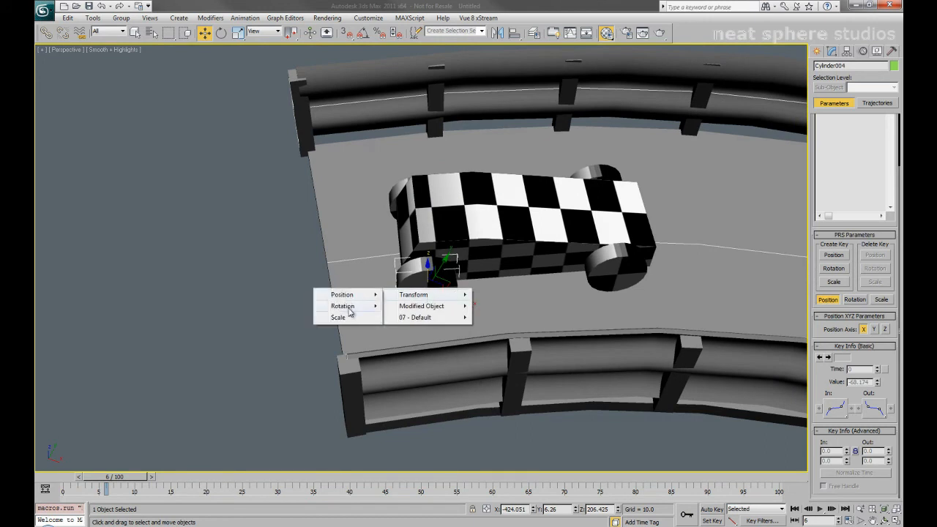
pyautogui.moveTo(349, 306)
pyautogui.click(282, 308)
pyautogui.click(492, 217)
pyautogui.moveTo(492, 217)
pyautogui.moveTo(423, 217)
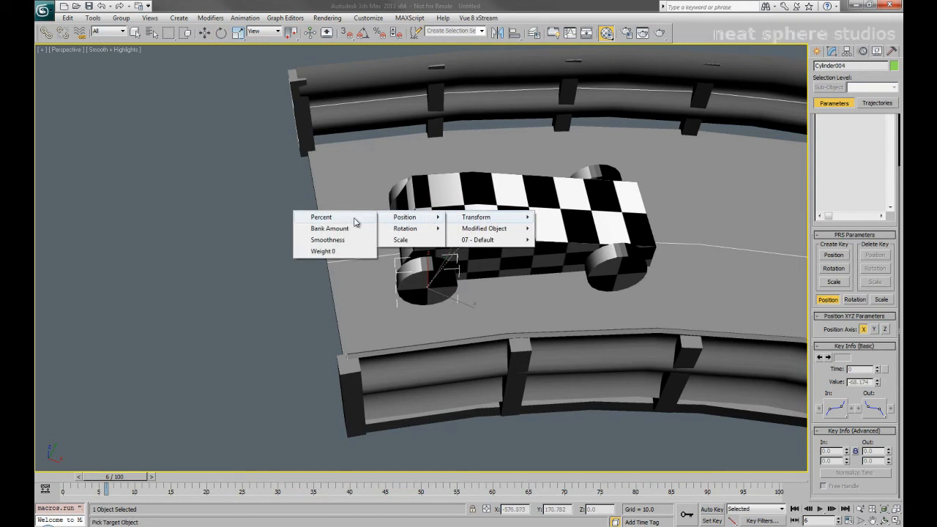
pyautogui.click(344, 218)
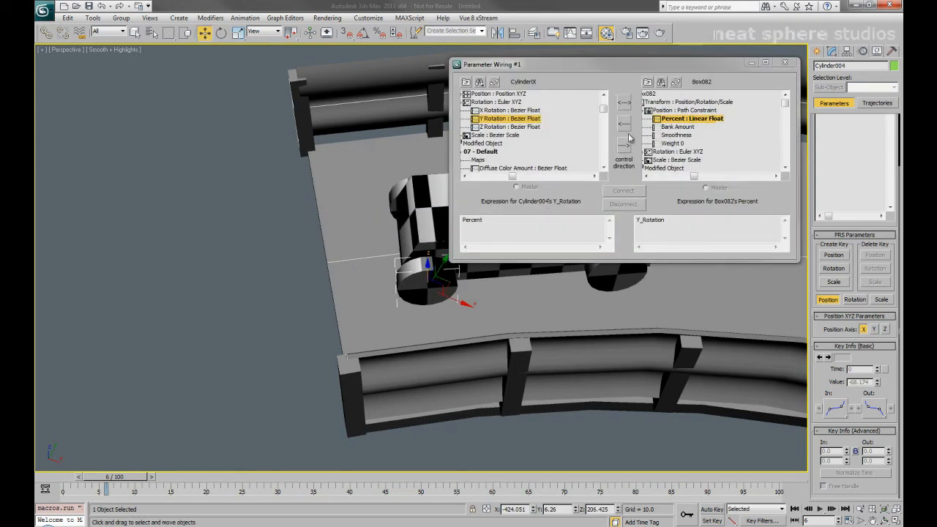
# Connect Percent one-way to the opposite rear wheel's Y Rotation as Percent*50, and scrub to frame 10 to check it.
pyautogui.click(624, 124)
pyautogui.click(623, 192)
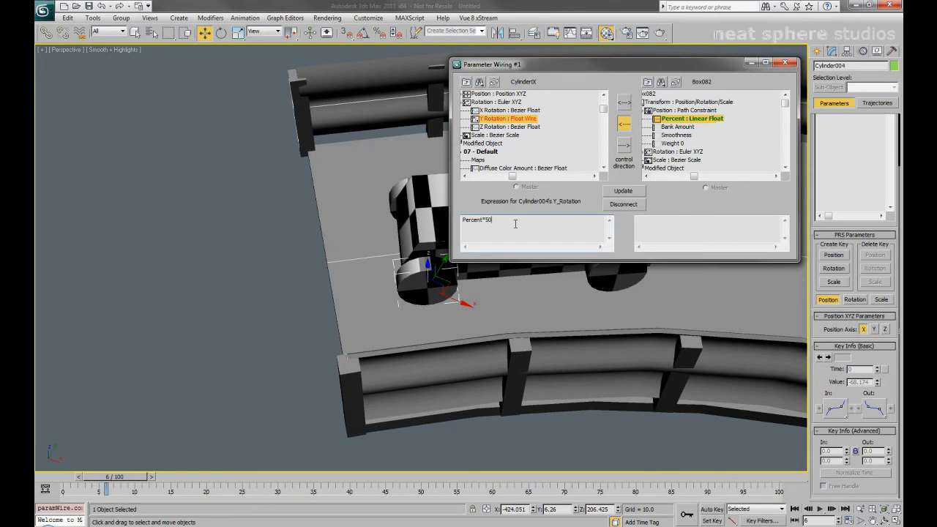
pyautogui.click(615, 194)
pyautogui.moveTo(634, 305); pyautogui.dragTo(510, 339, button='middle')
pyautogui.moveTo(141, 478); pyautogui.dragTo(168, 477)
# Update the opposite rear wheel's expression to -Percent*50, scrub back to frame 3, and close the Parameter Wiring dialog.
pyautogui.click(462, 221)
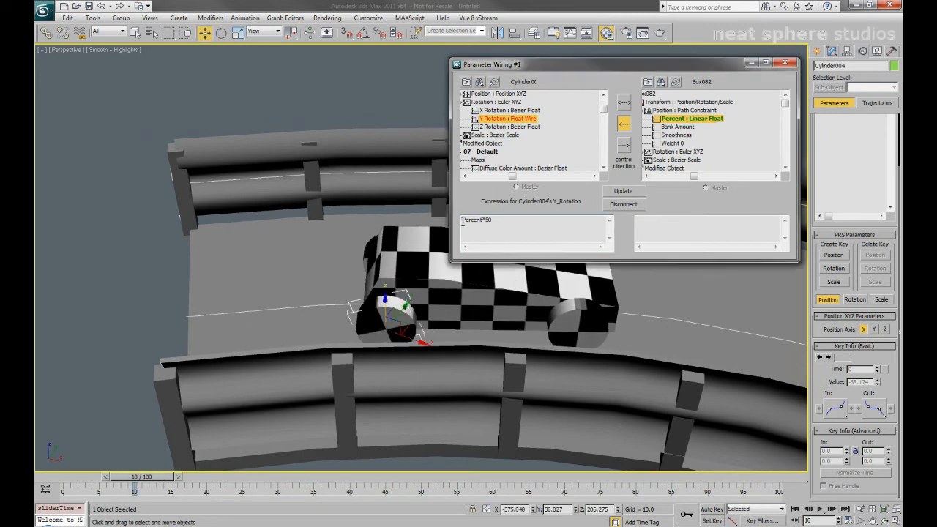
pyautogui.write('-')
pyautogui.click(620, 192)
pyautogui.moveTo(157, 477); pyautogui.dragTo(112, 480)
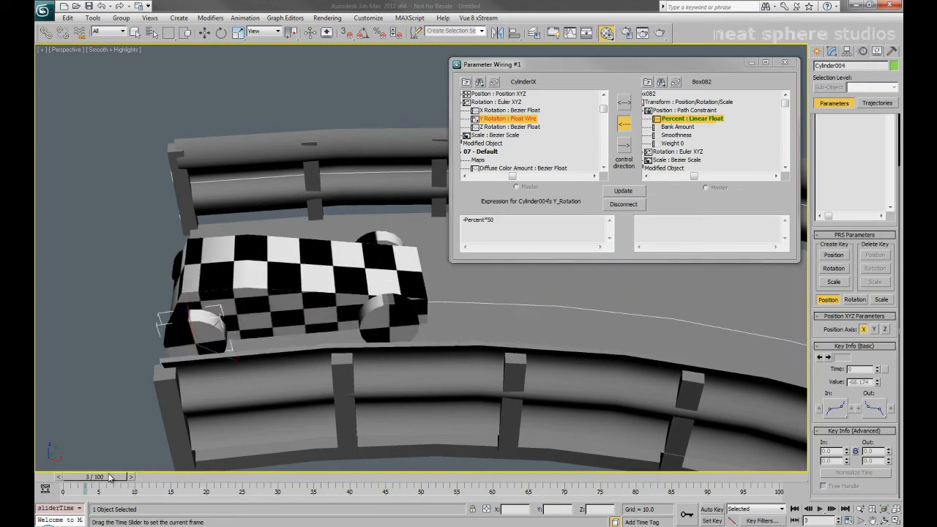
pyautogui.click(784, 62)
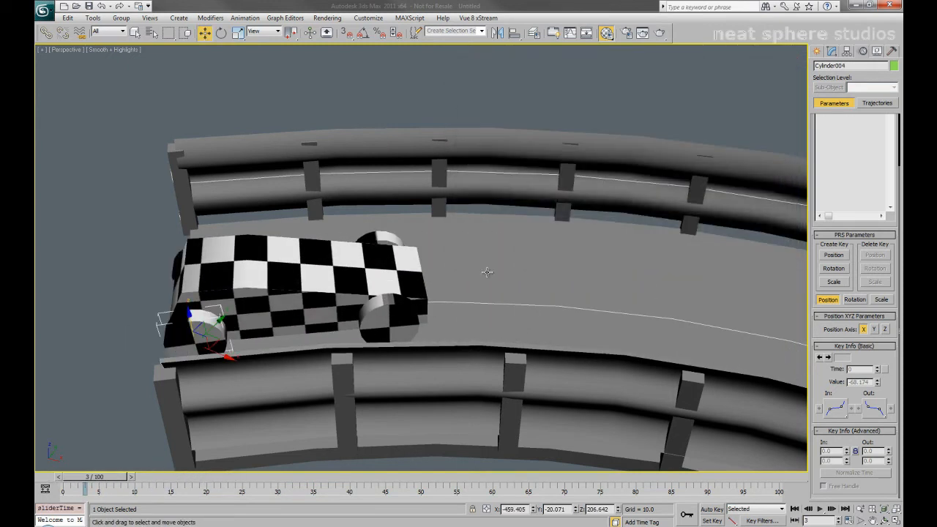
# Select the opposite front wheel and start Wire Parameters from its Y Rotation to the car body's path constraint Percent.
pyautogui.click(404, 314)
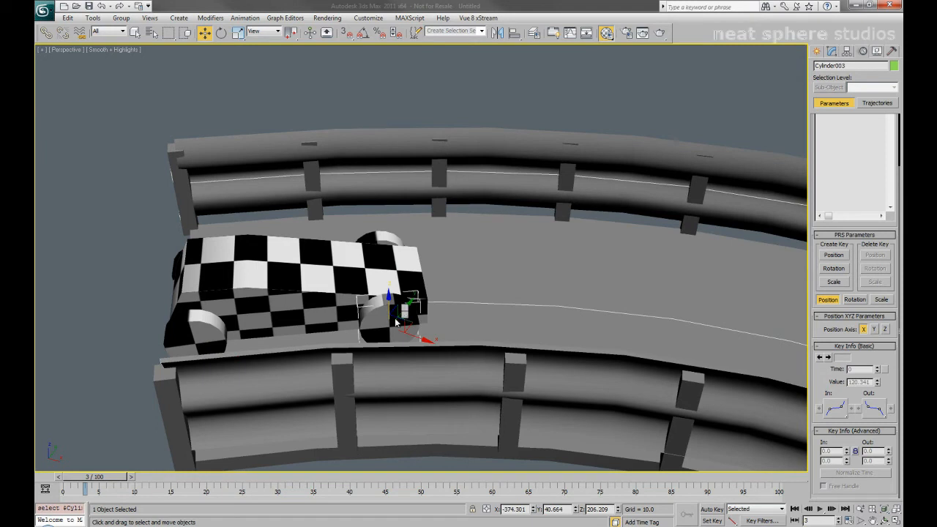
pyautogui.rightClick(400, 315)
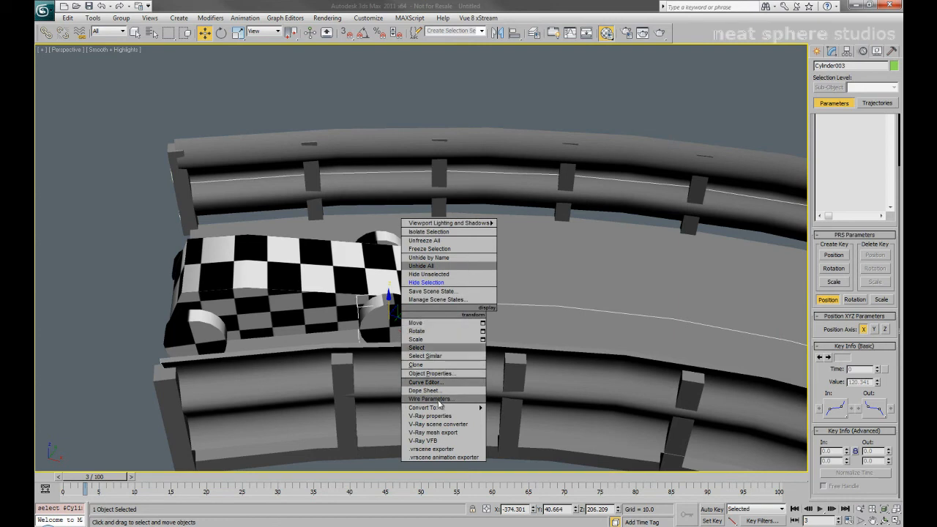
pyautogui.click(440, 401)
pyautogui.moveTo(382, 335)
pyautogui.moveTo(315, 350)
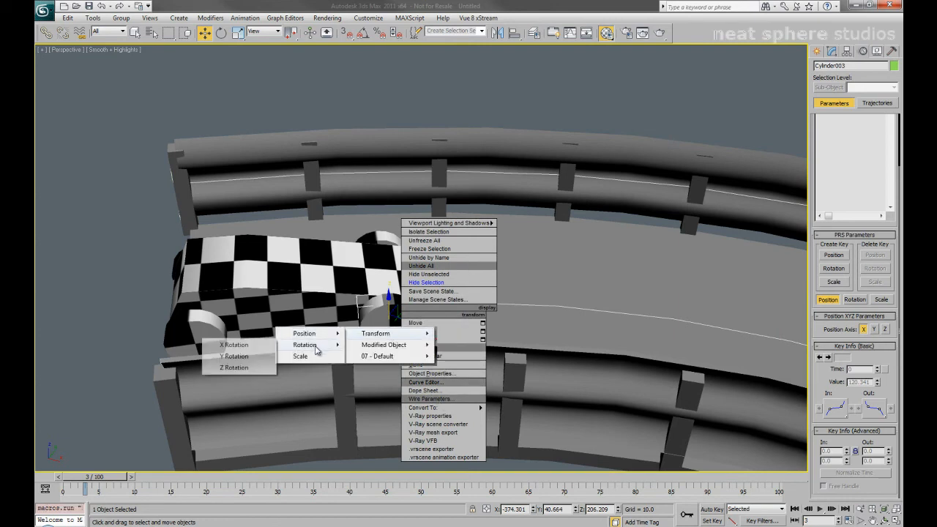
pyautogui.click(249, 357)
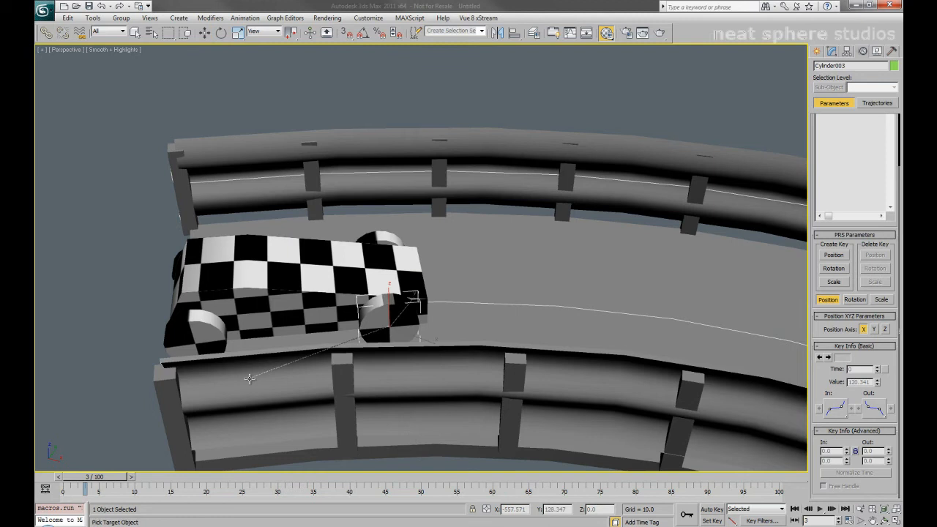
pyautogui.click(276, 268)
pyautogui.moveTo(278, 271)
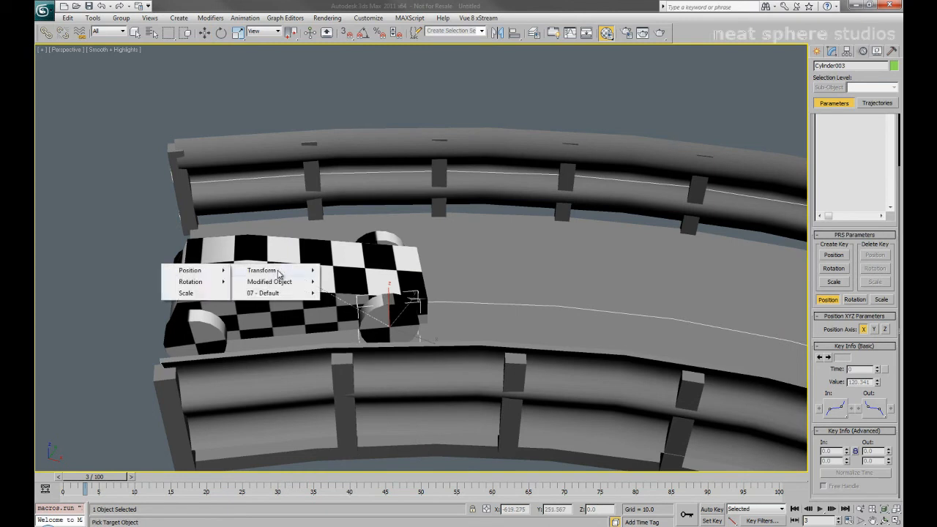
pyautogui.moveTo(218, 277)
pyautogui.click(111, 270)
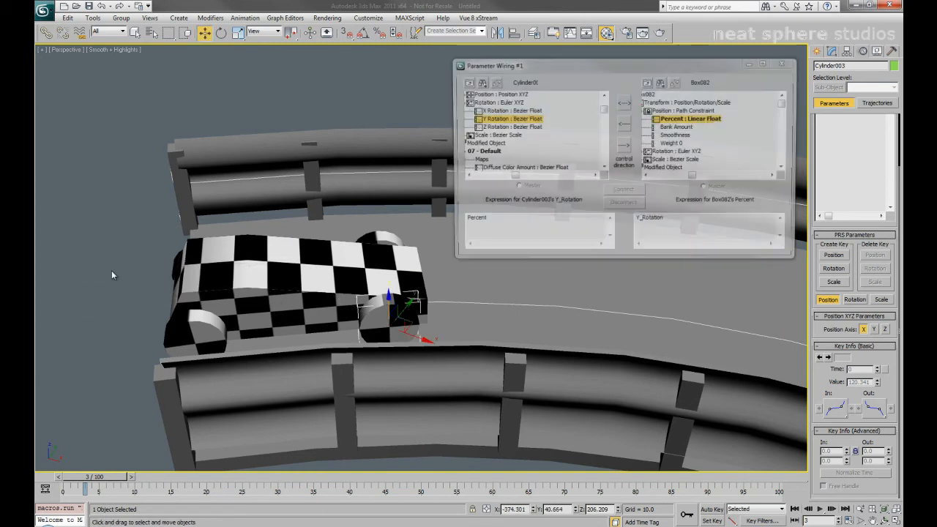
# Connect Percent one-way to the opposite front wheel's Y Rotation as -Percent*50 and close the Parameter Wiring dialog.
pyautogui.click(624, 123)
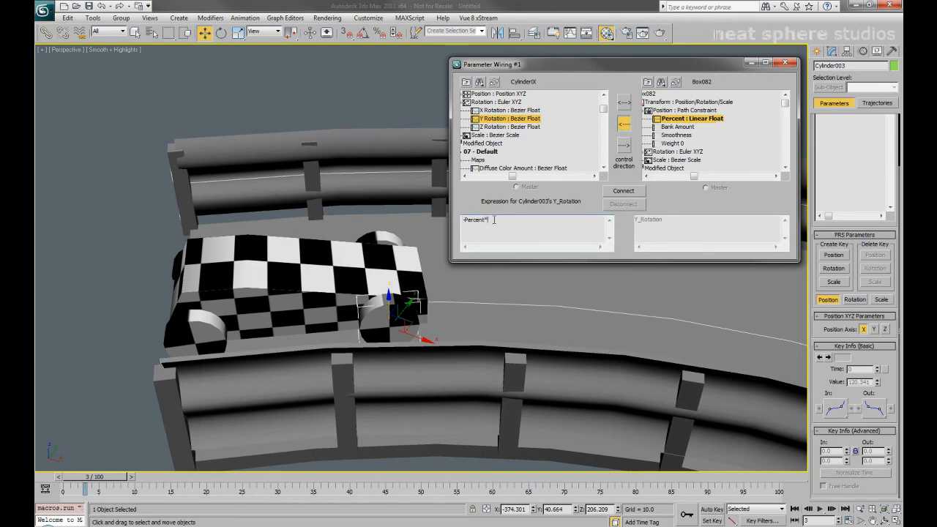
pyautogui.click(623, 191)
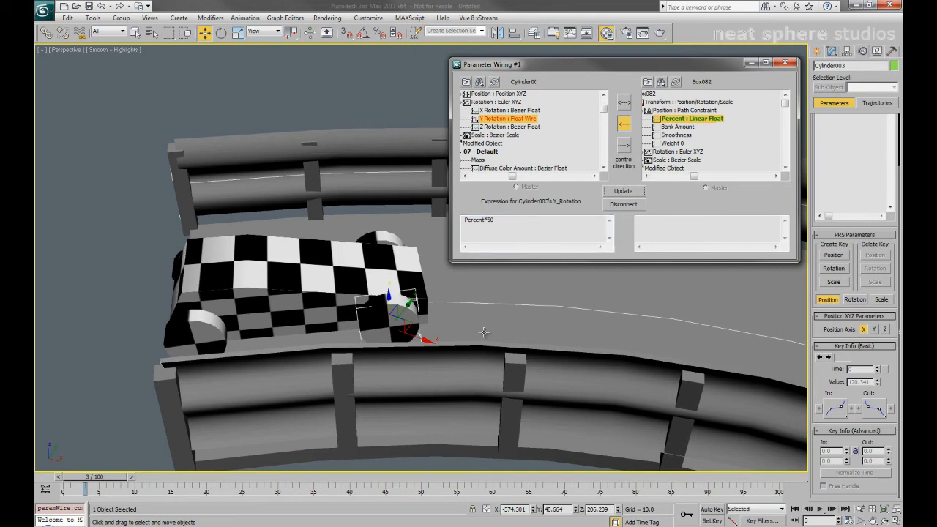
pyautogui.click(493, 226)
pyautogui.click(785, 63)
# Scrub the animation to frame 28 to check how the car and its wheels travel along the track.
pyautogui.scroll(-5, 558, 286)
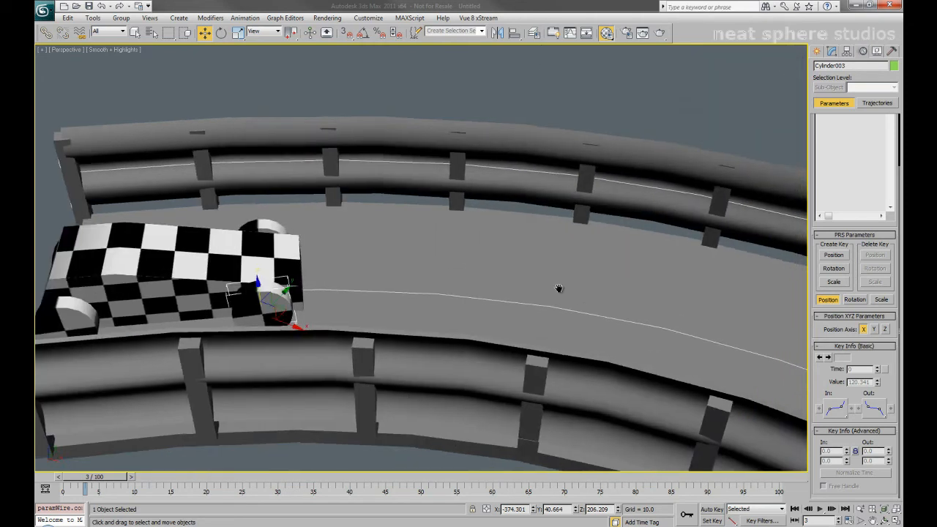
pyautogui.keyDown('alt'); pyautogui.moveTo(492, 265); pyautogui.dragTo(615, 241, button='middle'); pyautogui.keyUp('alt')
pyautogui.moveTo(622, 235); pyautogui.dragTo(594, 293, button='middle')
pyautogui.moveTo(122, 477); pyautogui.dragTo(293, 457)
# Select the path line down the middle of the track and enter its Vertex level.
pyautogui.press('w')
pyautogui.click(303, 322)
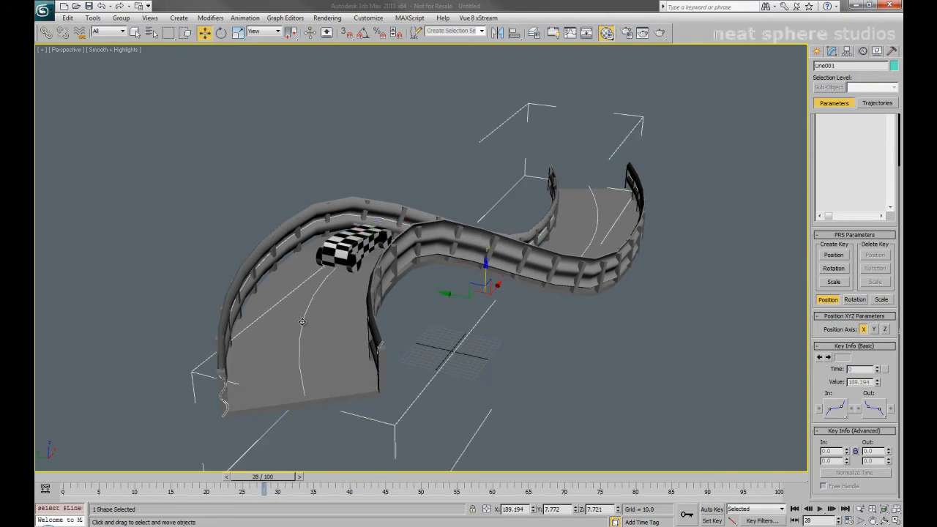
pyautogui.click(831, 50)
pyautogui.click(819, 94)
pyautogui.click(838, 102)
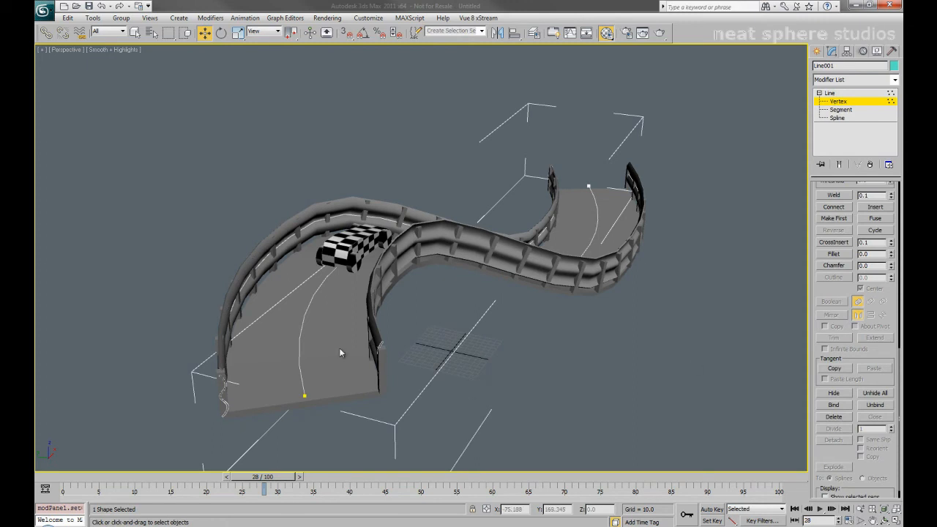
# Try raising the path line's vertices, scrub to frame 11, undo the edit, and leave the Vertex level.
pyautogui.keyDown('alt'); pyautogui.moveTo(525, 321); pyautogui.dragTo(492, 353, button='middle'); pyautogui.keyUp('alt')
pyautogui.moveTo(407, 117); pyautogui.dragTo(273, 230)
pyautogui.keyDown('alt'); pyautogui.moveTo(334, 318); pyautogui.dragTo(364, 275, button='middle'); pyautogui.keyUp('alt')
pyautogui.moveTo(347, 134); pyautogui.dragTo(347, 28)
pyautogui.scroll(2, 382, 122)
pyautogui.moveTo(383, 122); pyautogui.dragTo(487, 291, button='middle')
pyautogui.moveTo(273, 479); pyautogui.dragTo(168, 467)
pyautogui.hotkey('ctrl', 'z')
pyautogui.keyDown('alt'); pyautogui.moveTo(268, 366); pyautogui.dragTo(443, 377, button='middle'); pyautogui.keyUp('alt')
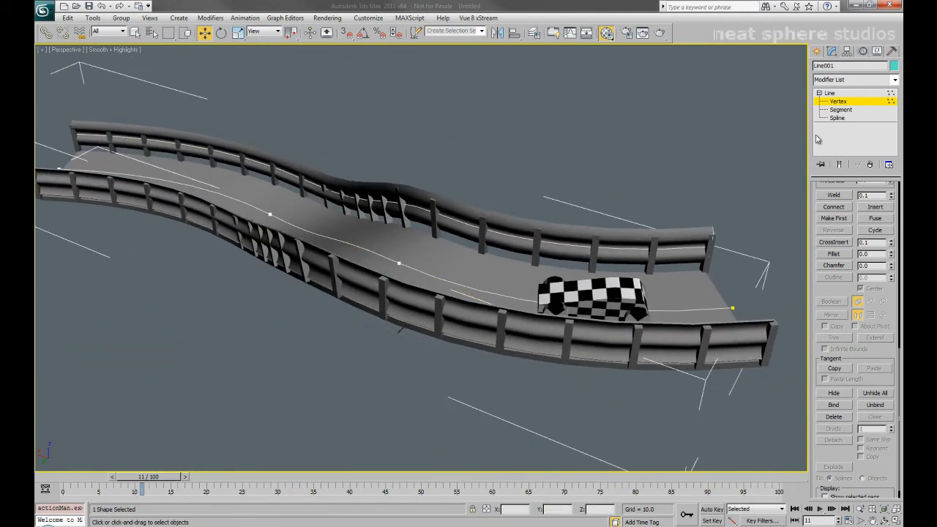
pyautogui.click(838, 102)
# Create a Slider manipulator helper in the empty viewport area above the track's near end.
pyautogui.click(818, 51)
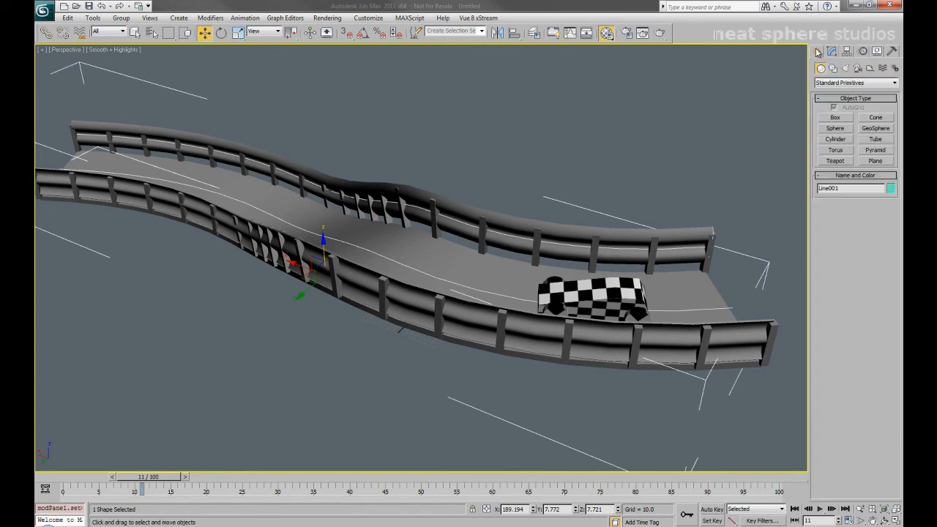
pyautogui.click(871, 68)
pyautogui.click(864, 83)
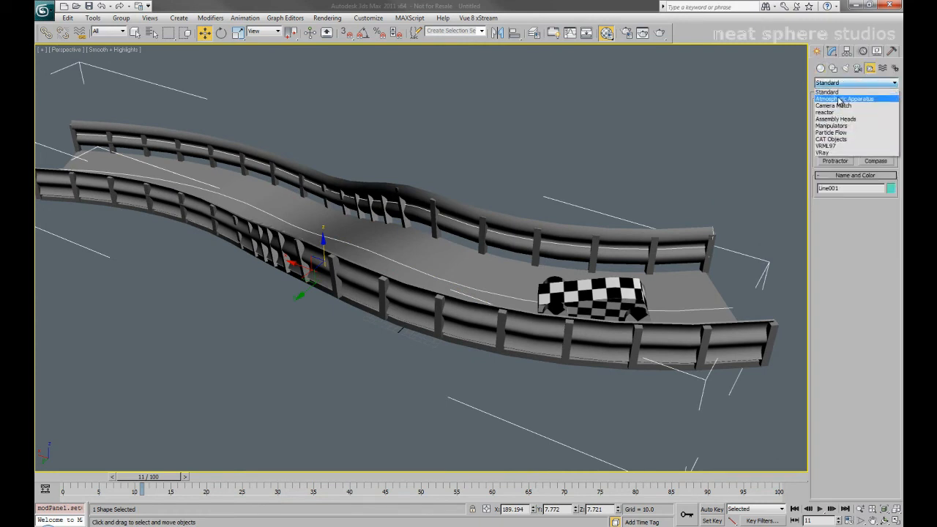
pyautogui.click(831, 125)
pyautogui.click(836, 128)
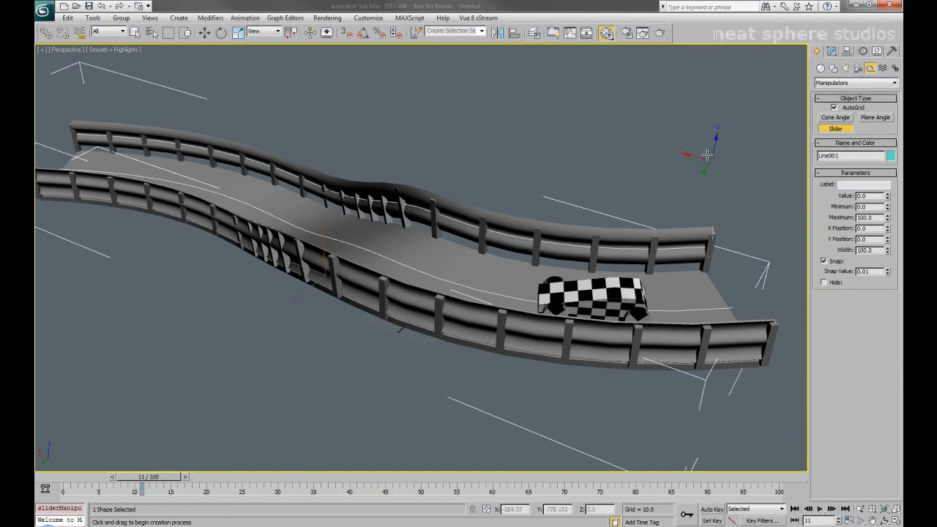
pyautogui.click(687, 98)
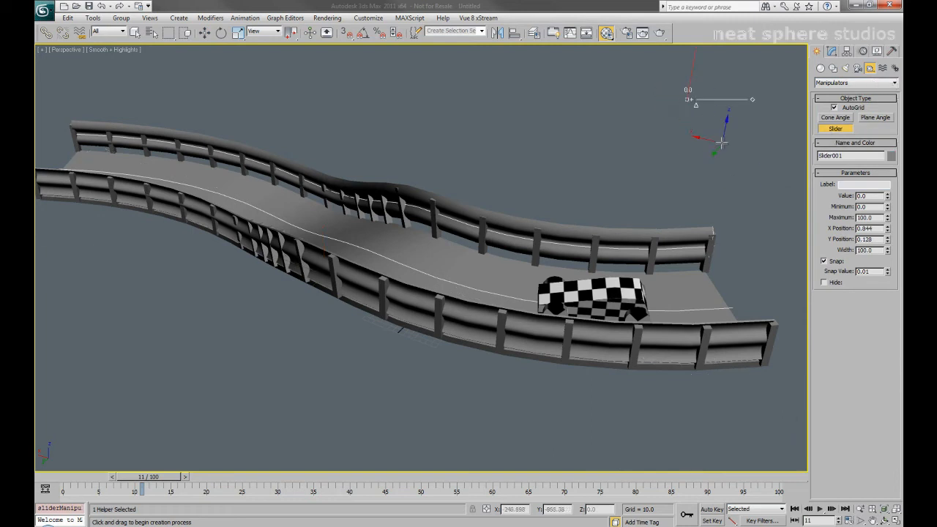
# Label the slider Helper and set its minimum to -45, maximum to 45 and snap value to 1.0.
pyautogui.click(832, 52)
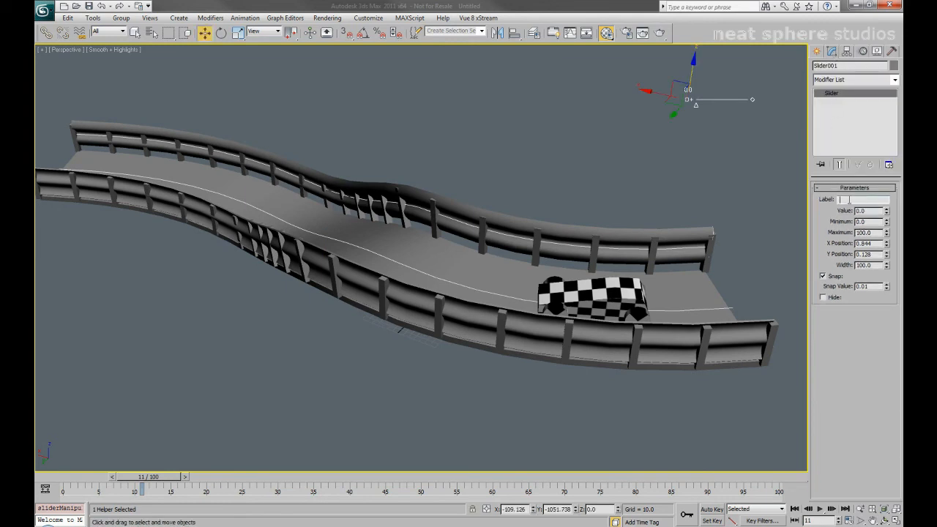
pyautogui.write('Helper')
pyautogui.doubleClick(879, 222)
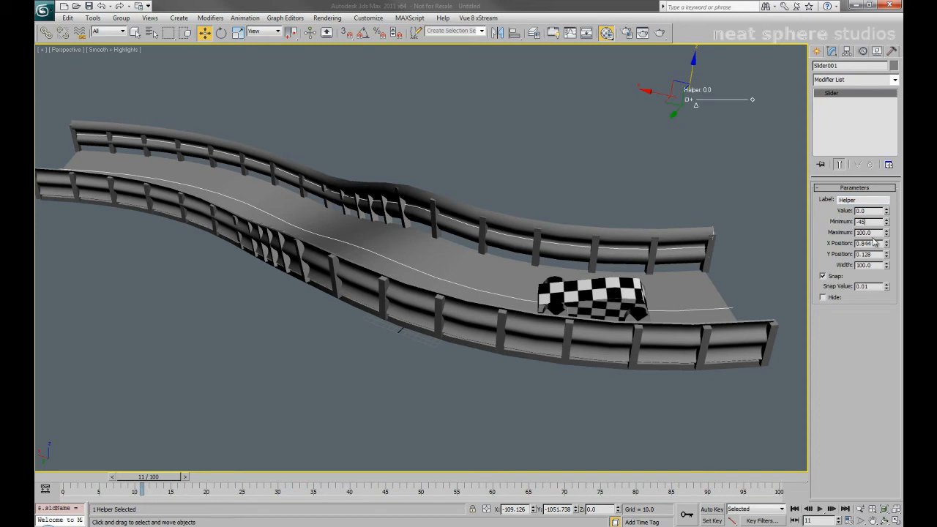
pyautogui.press('Tab')
pyautogui.doubleClick(867, 286)
# Select the car's near front wheel and switch the reference coordinate system to Local.
pyautogui.moveTo(586, 269); pyautogui.dragTo(580, 328, button='middle')
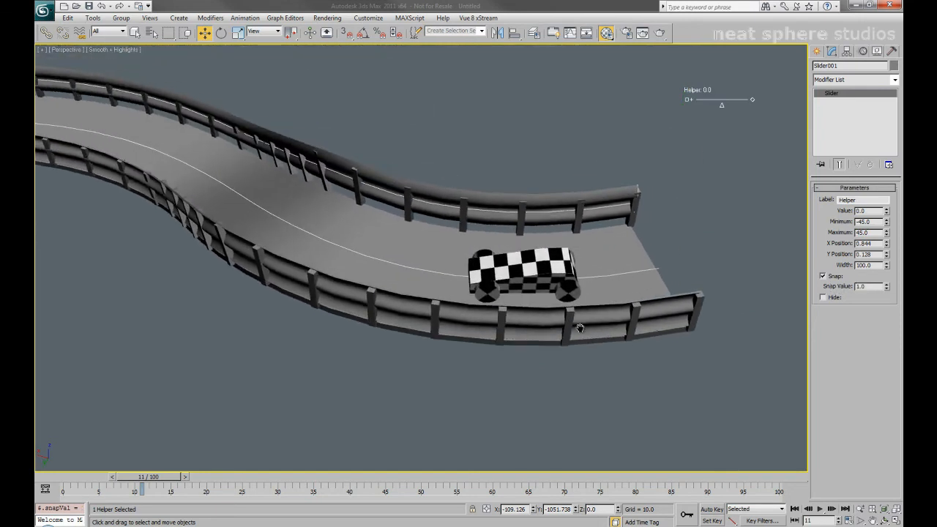
pyautogui.click(494, 293)
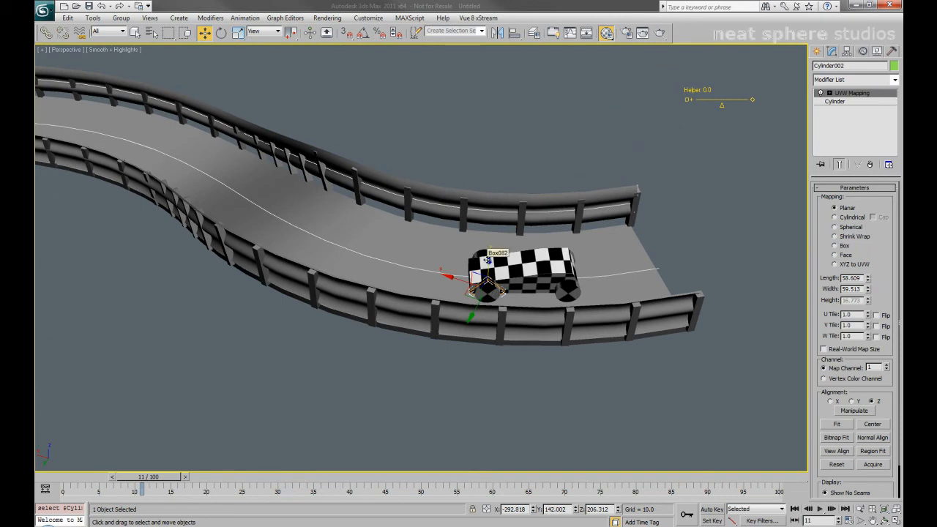
pyautogui.click(255, 32)
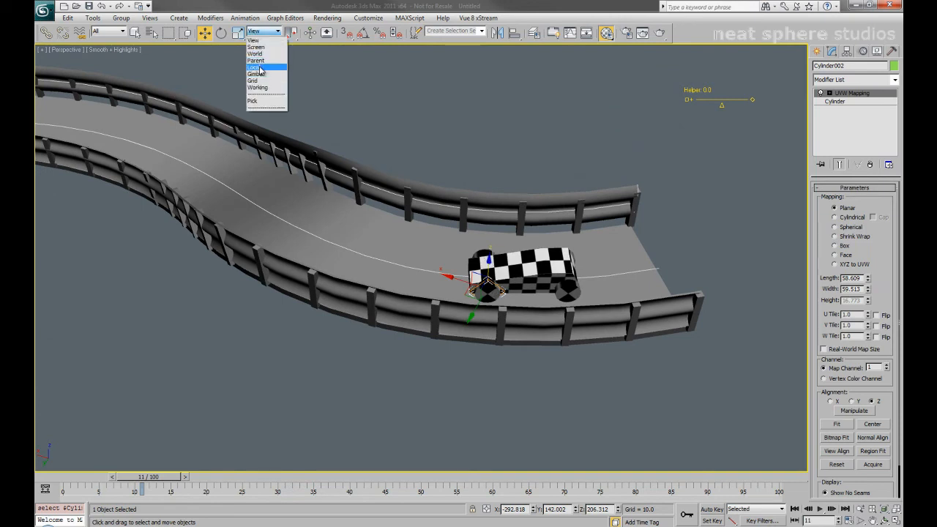
pyautogui.click(256, 66)
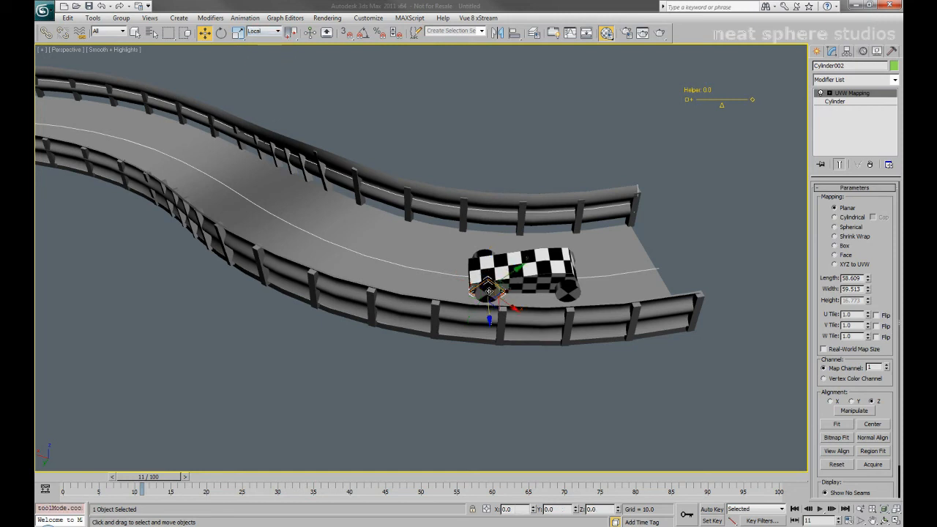
# Start Wire Parameters from the near front wheel's Z Rotation to the Helper slider's value.
pyautogui.rightClick(487, 287)
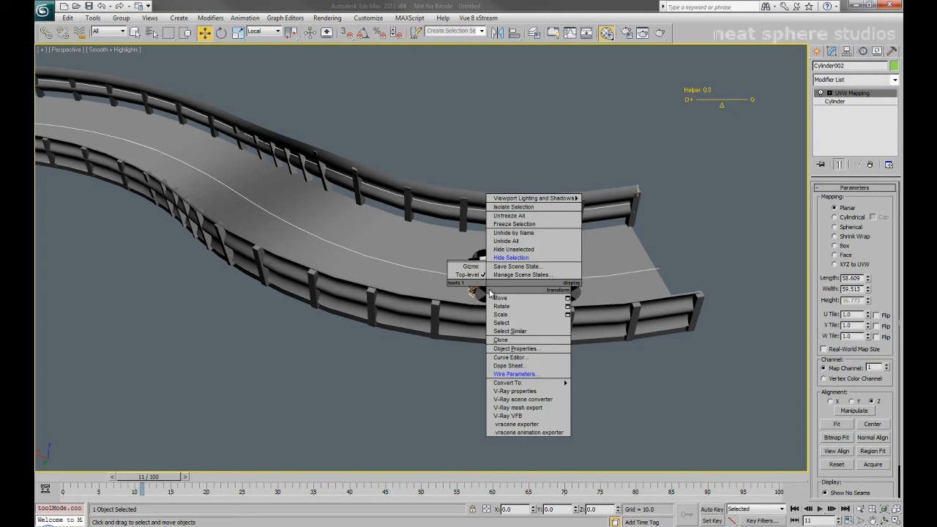
pyautogui.click(513, 375)
pyautogui.moveTo(480, 295)
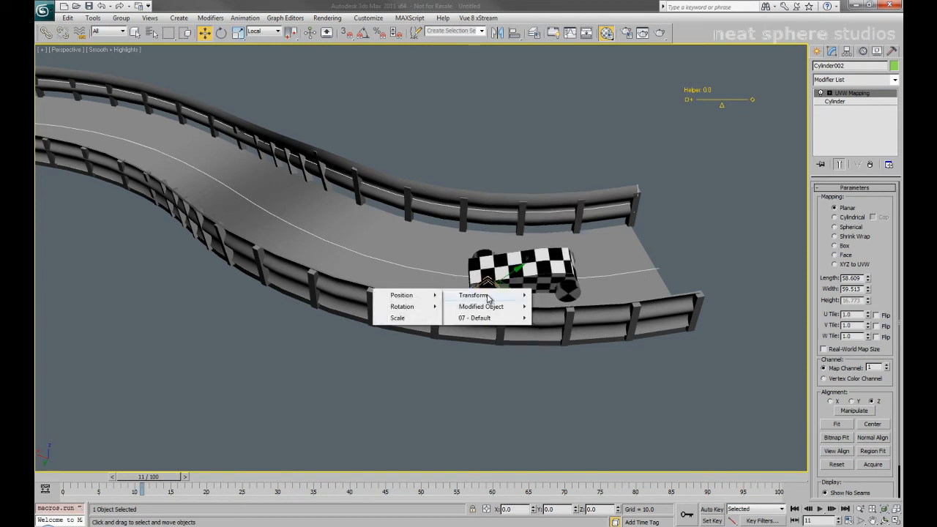
pyautogui.moveTo(402, 307)
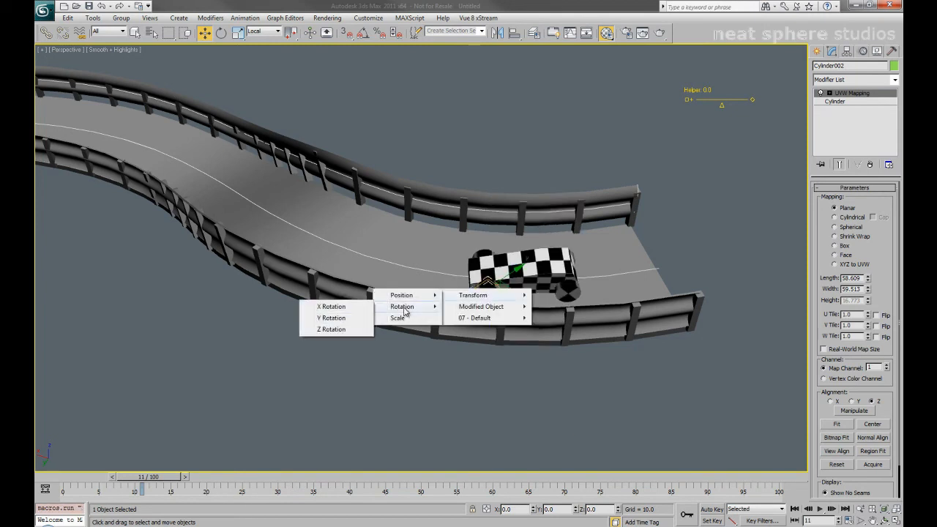
pyautogui.click(339, 330)
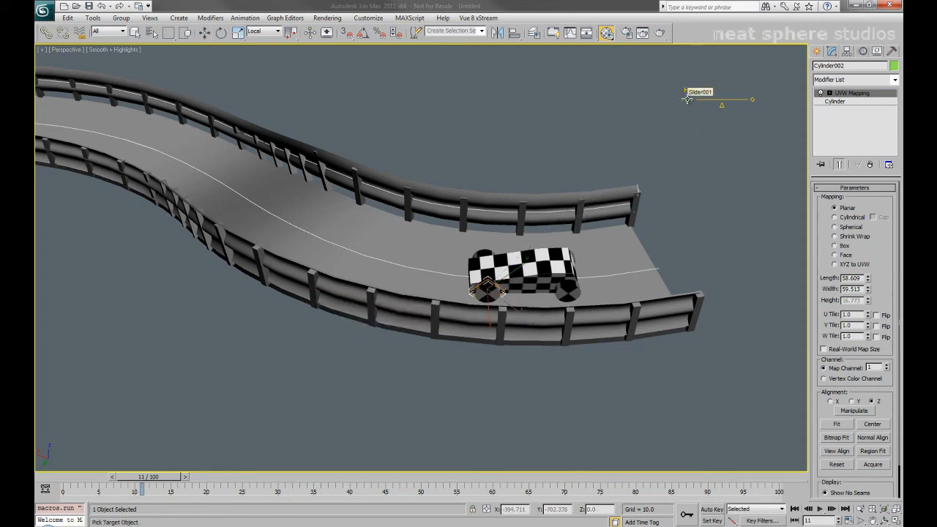
pyautogui.click(687, 98)
pyautogui.moveTo(689, 108)
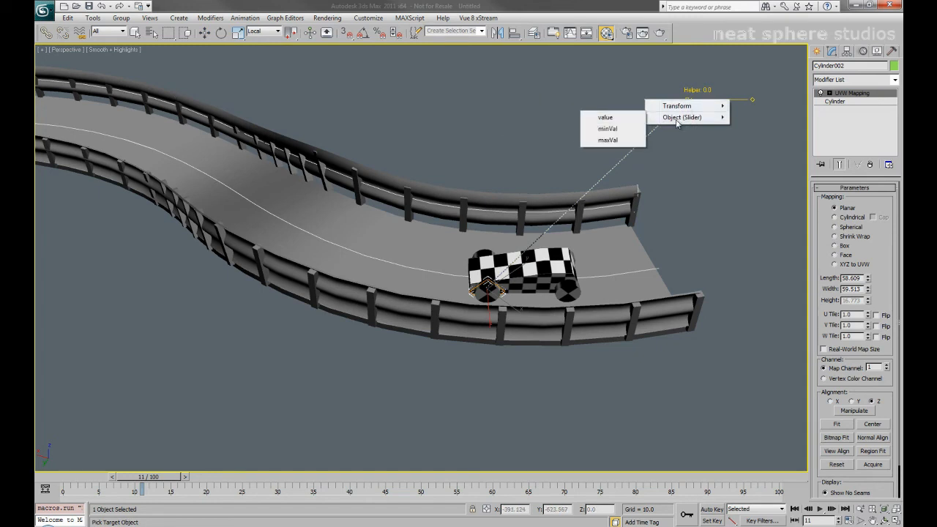
pyautogui.click(607, 118)
# Connect the slider's value one-way so that it controls the near front wheel's Z Rotation.
pyautogui.moveTo(653, 71); pyautogui.dragTo(519, 25)
pyautogui.click(489, 78)
pyautogui.click(487, 145)
# Turn on Select and Manipulate, test the Helper slider by lowering its value, and undo the slider change.
pyautogui.moveTo(529, 309); pyautogui.dragTo(520, 392, button='middle')
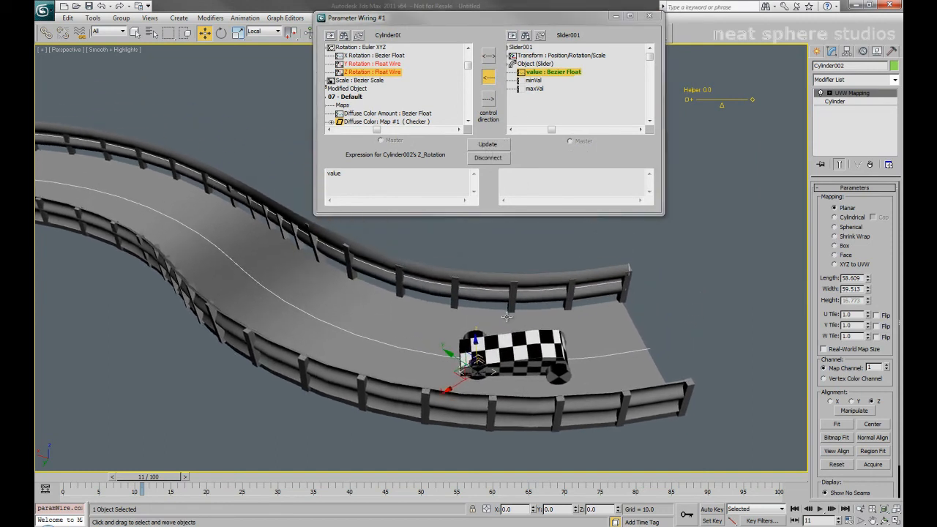
pyautogui.scroll(3, 507, 317)
pyautogui.moveTo(550, 342); pyautogui.dragTo(569, 309, button='middle')
pyautogui.moveTo(485, 371); pyautogui.dragTo(501, 380)
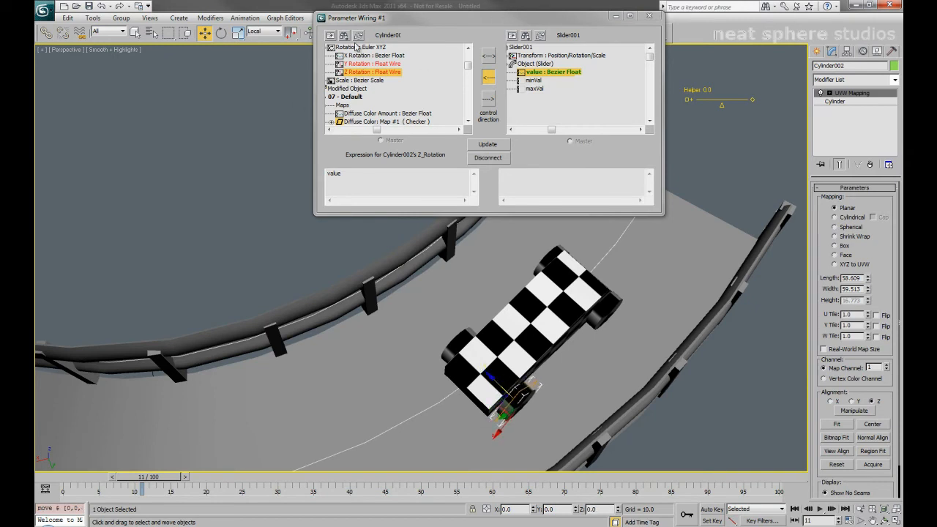
pyautogui.moveTo(497, 20); pyautogui.dragTo(310, 96)
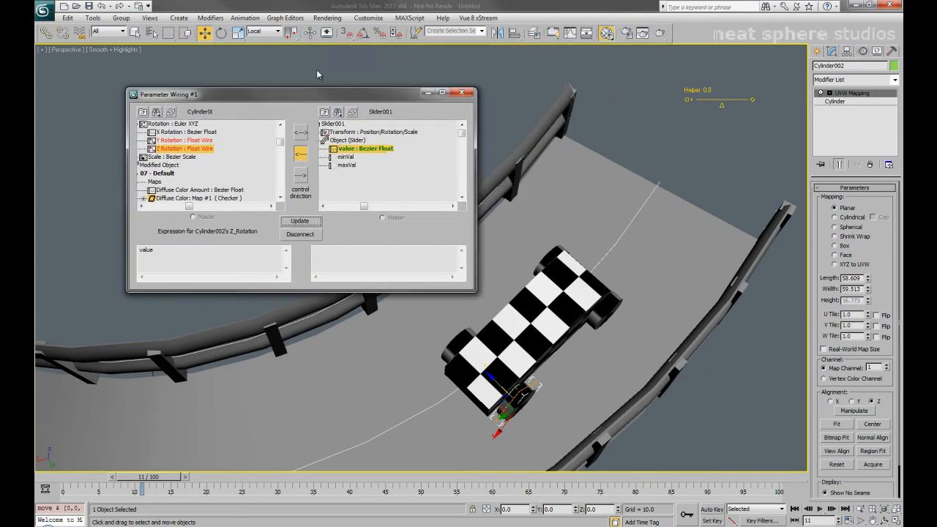
pyautogui.click(310, 33)
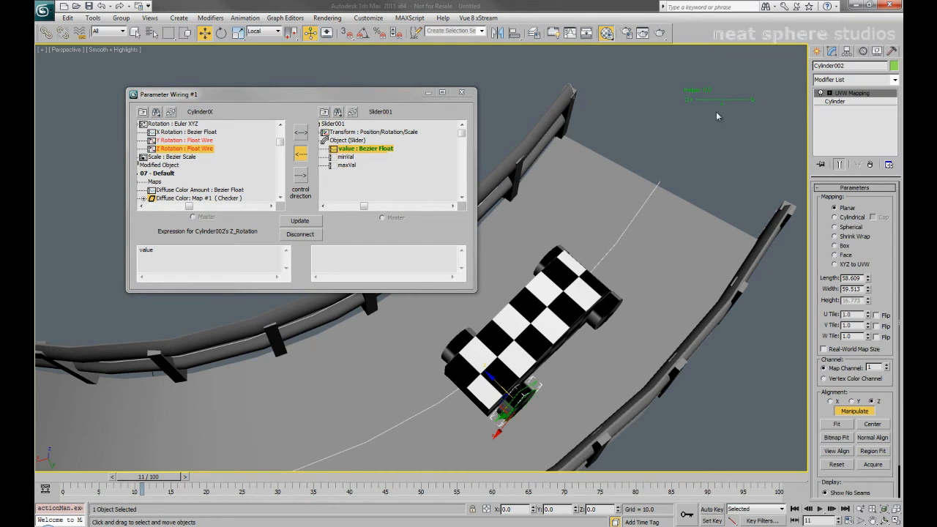
pyautogui.moveTo(721, 104); pyautogui.dragTo(698, 106)
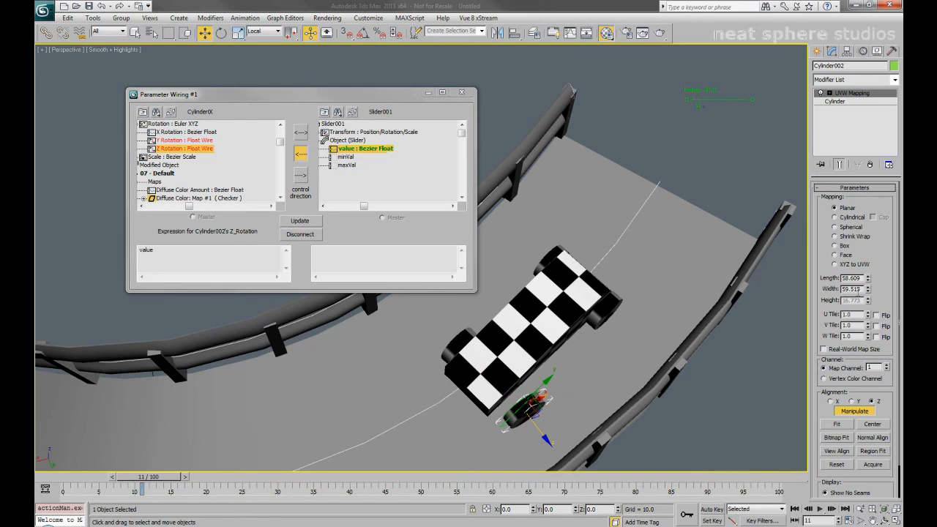
pyautogui.hotkey('ctrl', 'z')
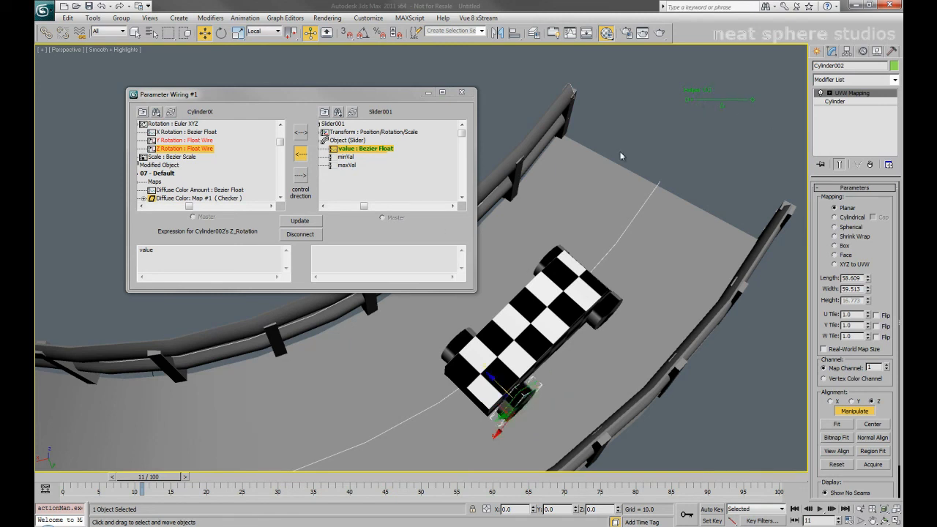
# Update the near front wheel's Z Rotation expression to value/100.
pyautogui.click(163, 253)
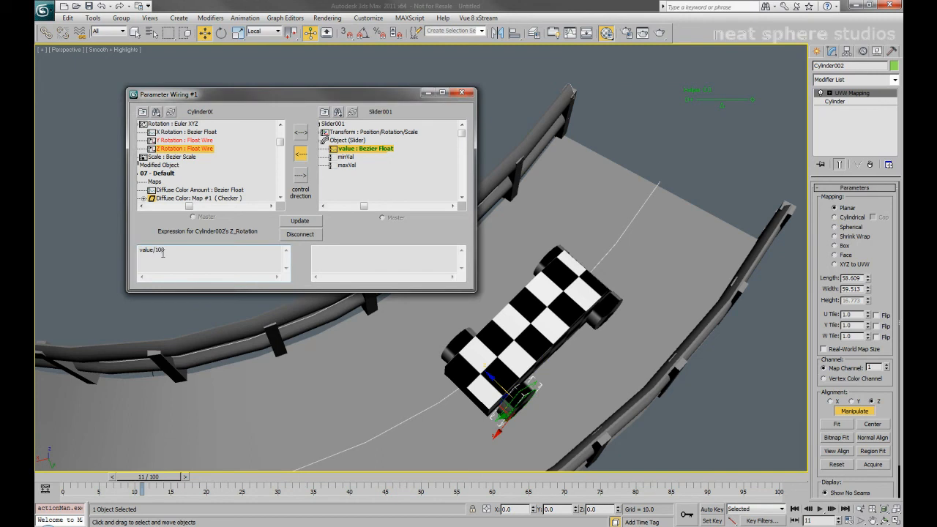
pyautogui.click(299, 224)
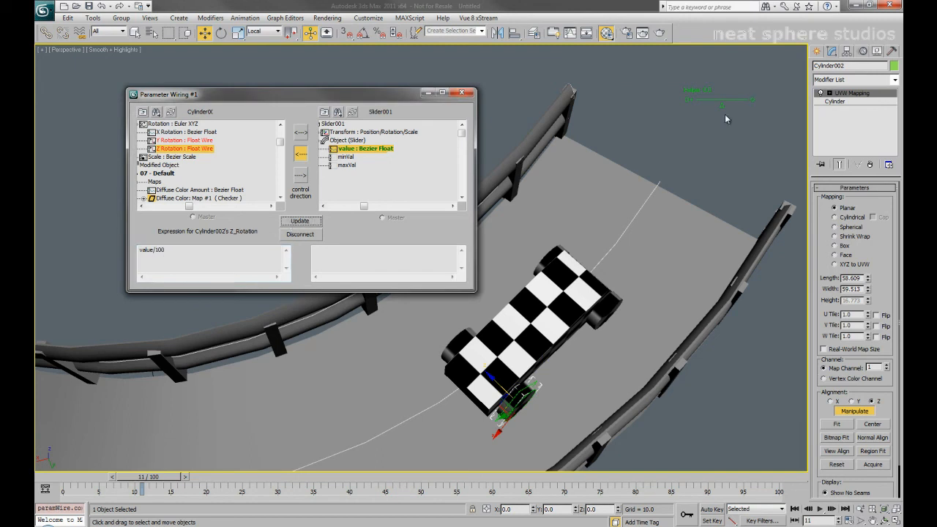
# Update the near front wheel's Z Rotation expression to -value/100, then test the Helper slider and return it to 0.
pyautogui.moveTo(722, 107)
pyautogui.mouseDown()
pyautogui.moveTo(684, 100)
pyautogui.moveTo(753, 106)
pyautogui.moveTo(695, 106)
pyautogui.moveTo(722, 106)
pyautogui.mouseUp()
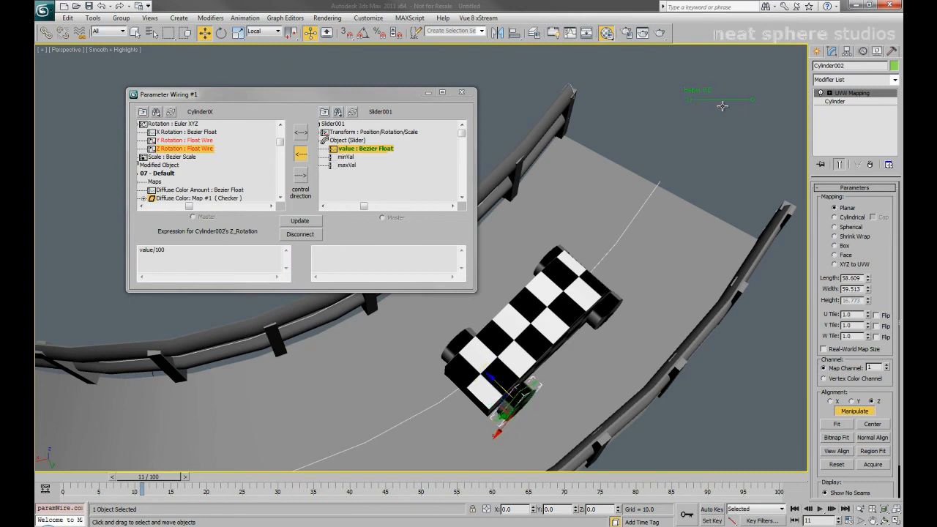
pyautogui.click(167, 254)
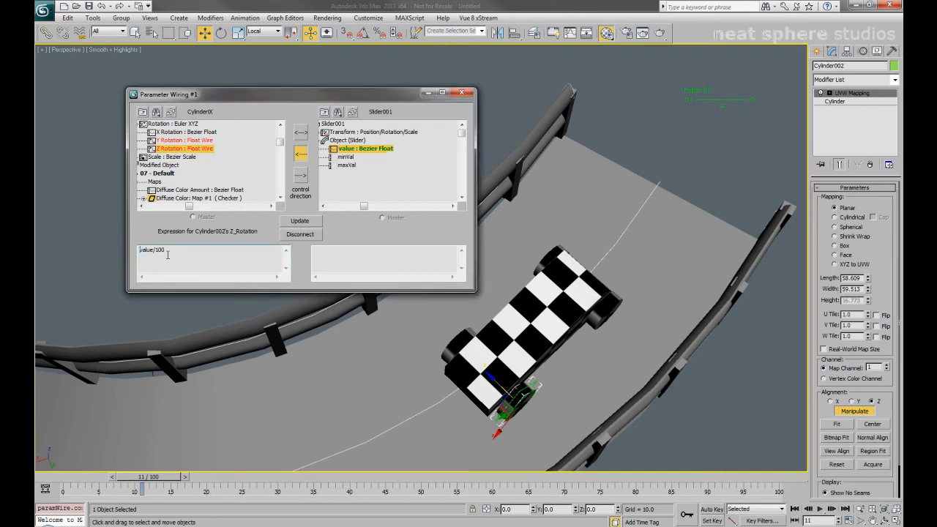
pyautogui.write('-')
pyautogui.click(291, 222)
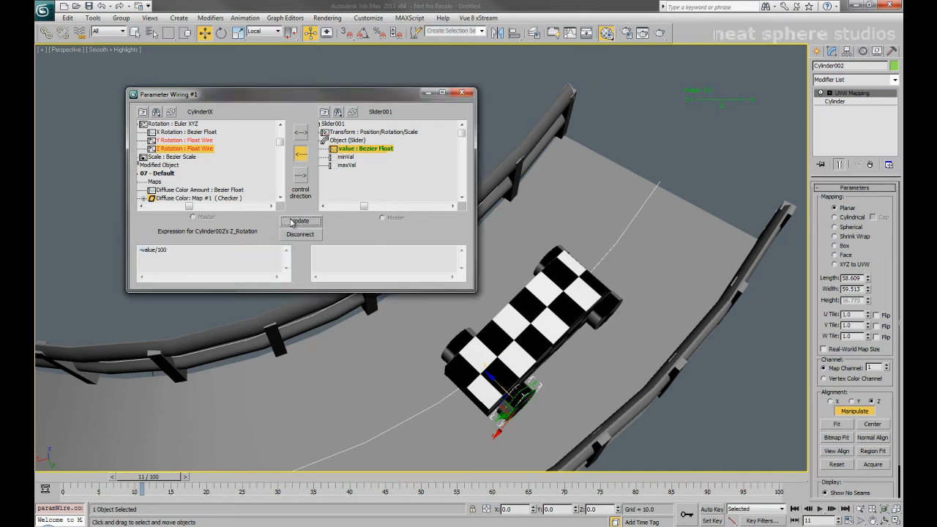
pyautogui.moveTo(722, 109); pyautogui.dragTo(762, 108)
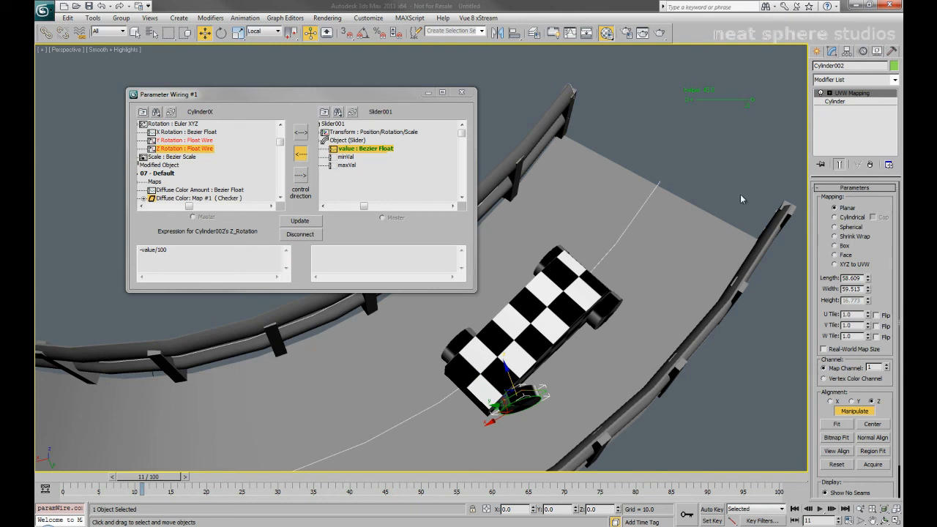
pyautogui.moveTo(750, 107); pyautogui.dragTo(721, 106)
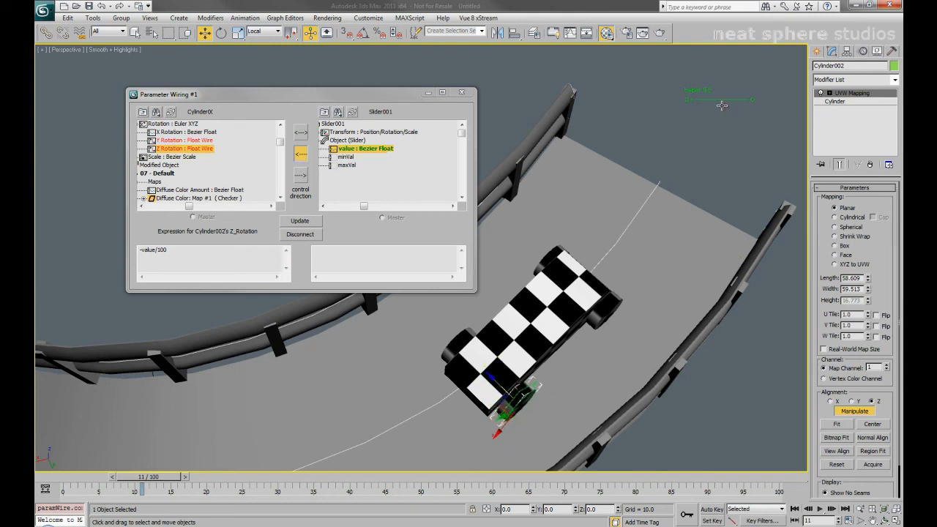
# Start Wire Parameters from the other front wheel's Z Rotation to the Helper slider's value.
pyautogui.keyDown('alt'); pyautogui.moveTo(437, 374); pyautogui.dragTo(616, 309, button='middle'); pyautogui.keyUp('alt')
pyautogui.click(505, 372)
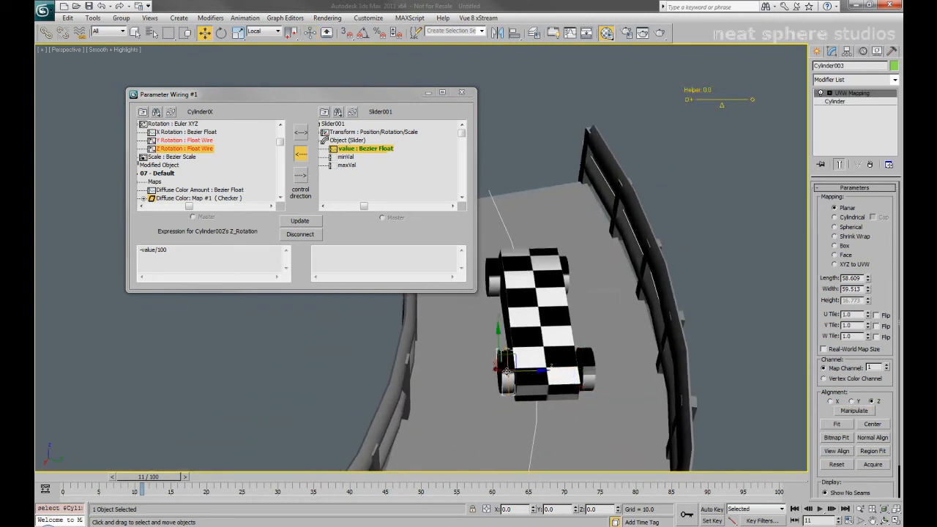
pyautogui.click(461, 93)
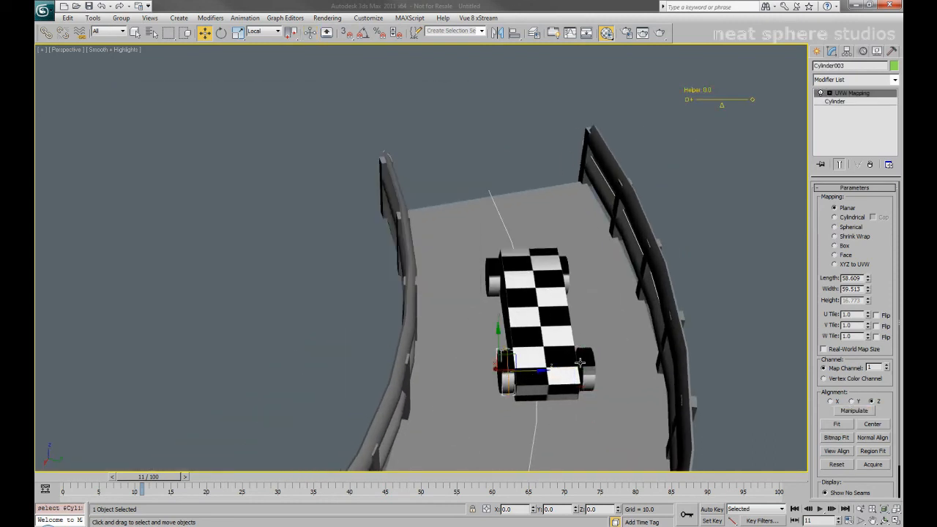
pyautogui.rightClick(507, 372)
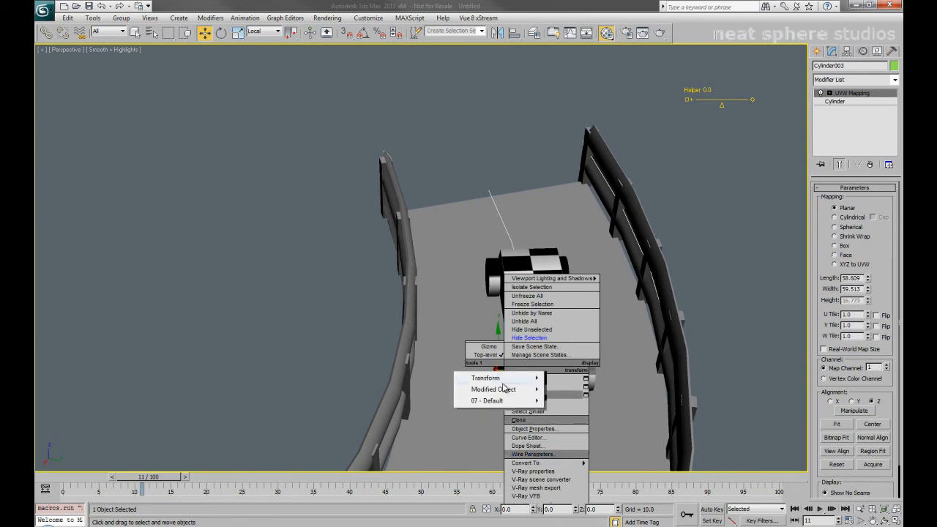
pyautogui.moveTo(504, 383)
pyautogui.moveTo(431, 396)
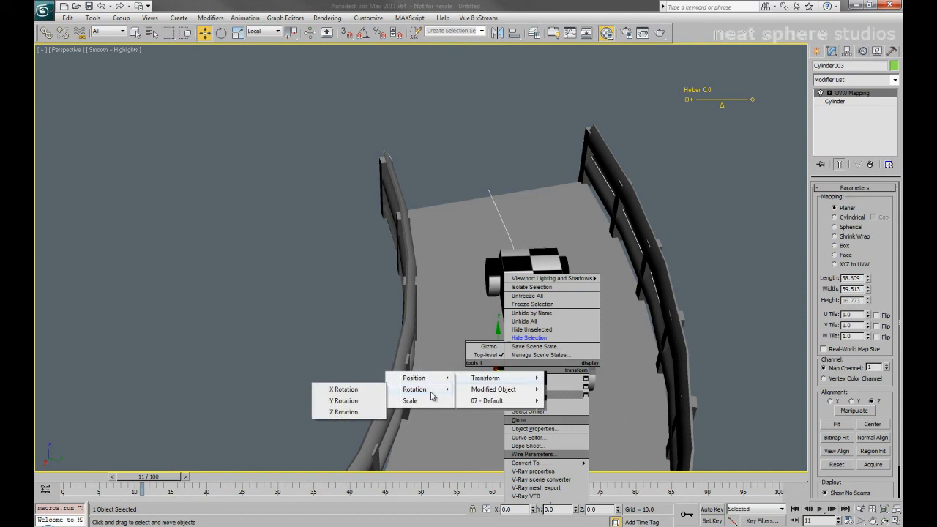
pyautogui.click(352, 413)
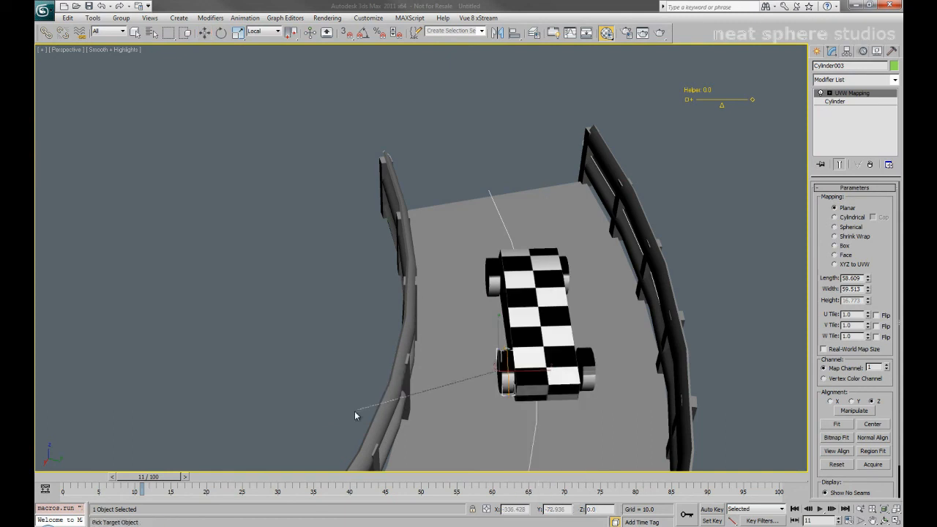
pyautogui.click(687, 100)
pyautogui.moveTo(688, 122)
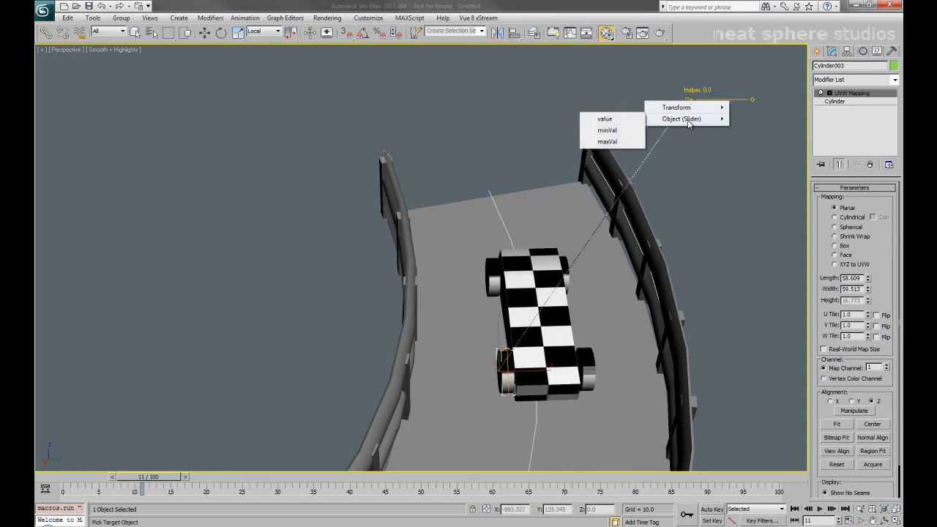
pyautogui.click(606, 120)
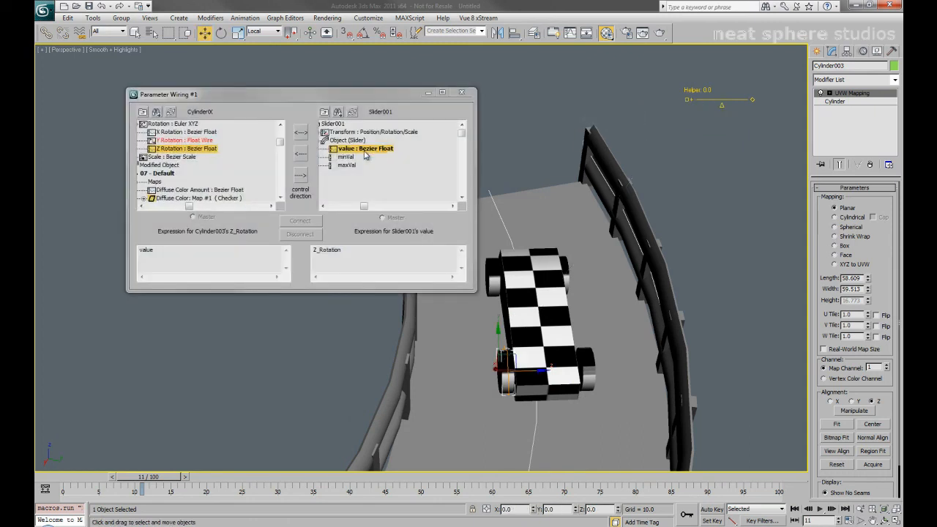
# Connect the slider's value one-way to that wheel's Z Rotation with the expression -value/100, and move the wheel back against the car body.
pyautogui.click(299, 154)
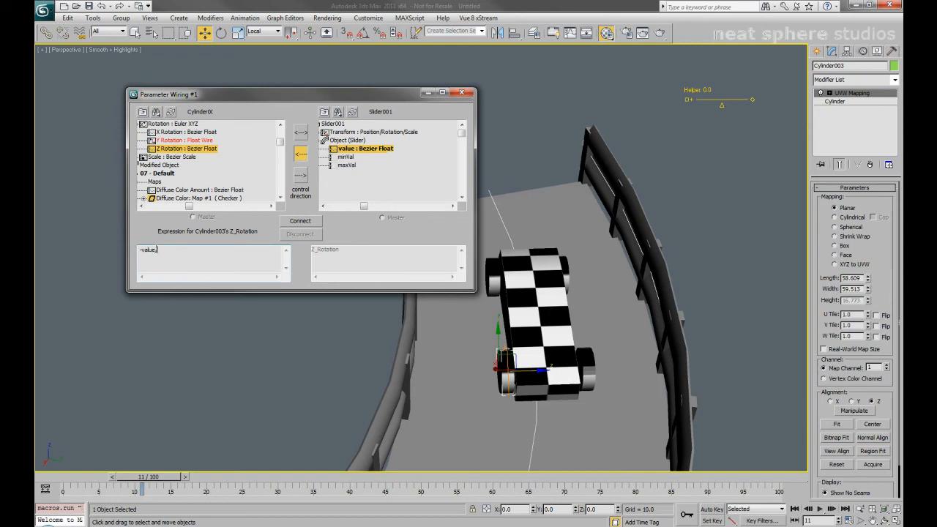
pyautogui.click(300, 221)
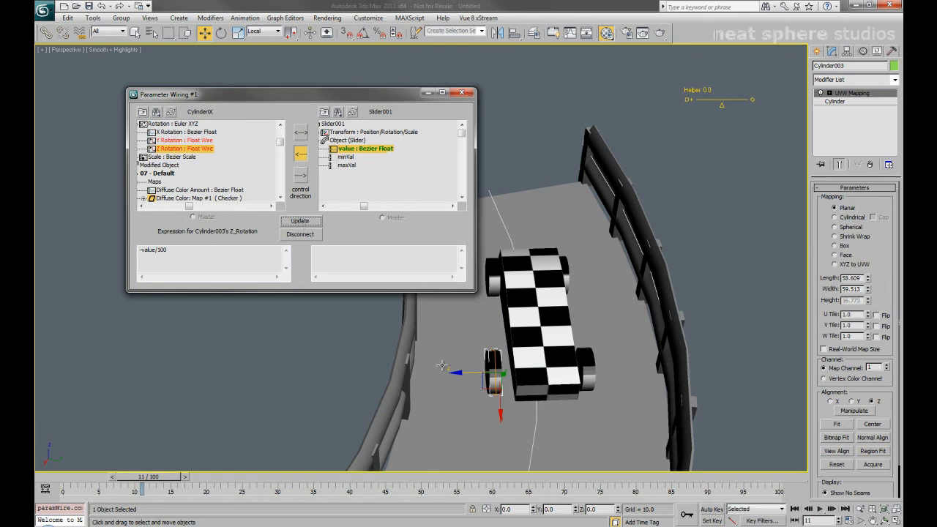
pyautogui.moveTo(456, 374); pyautogui.dragTo(471, 374)
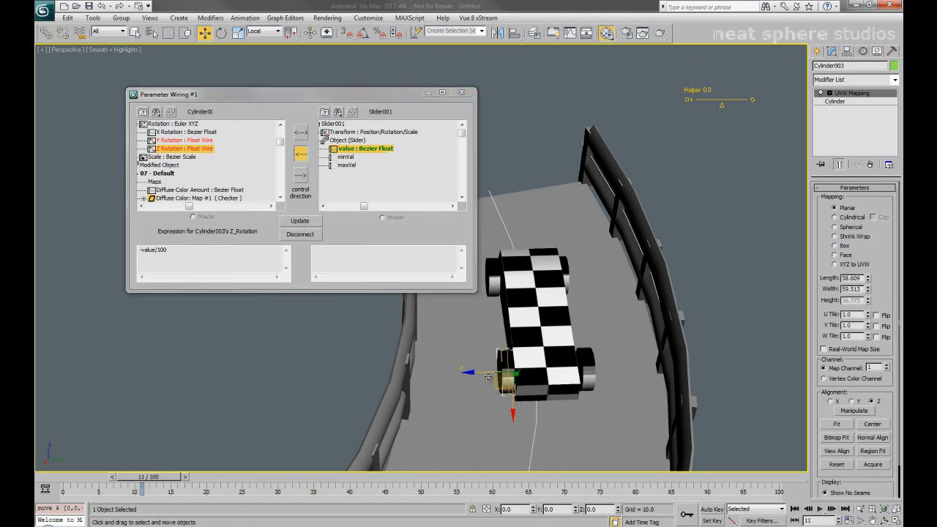
# Nudge the opposite front wheel slightly along its axle toward the car body and close the Parameter Wiring dialog.
pyautogui.click(594, 363)
pyautogui.click(590, 363)
pyautogui.moveTo(565, 369); pyautogui.dragTo(563, 369)
pyautogui.click(461, 93)
# Test the steering of both front wheels with the Helper slider in Select and Manipulate mode, and clear the selection.
pyautogui.click(310, 32)
pyautogui.moveTo(416, 248); pyautogui.dragTo(359, 224, button='middle')
pyautogui.moveTo(721, 107)
pyautogui.mouseDown()
pyautogui.moveTo(682, 103)
pyautogui.moveTo(747, 106)
pyautogui.moveTo(703, 109)
pyautogui.moveTo(738, 113)
pyautogui.moveTo(703, 120)
pyautogui.moveTo(722, 117)
pyautogui.mouseUp()
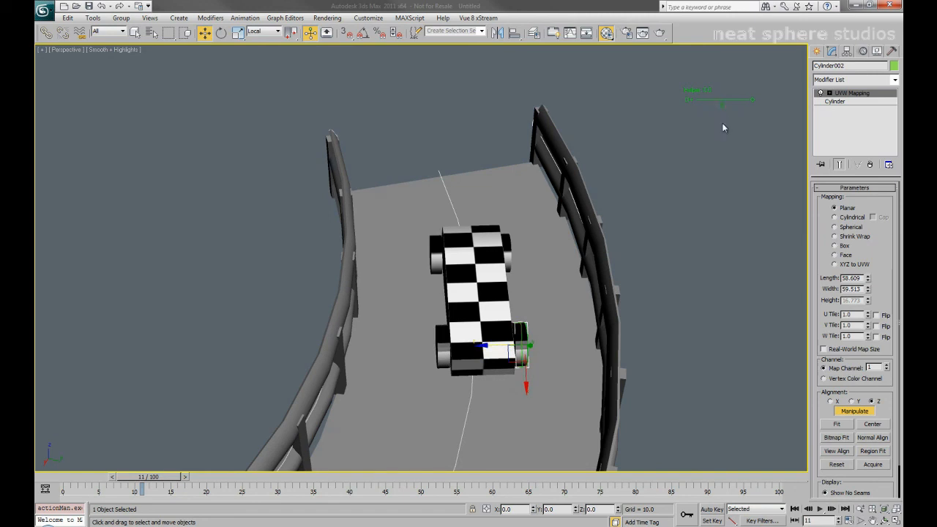
pyautogui.click(729, 160)
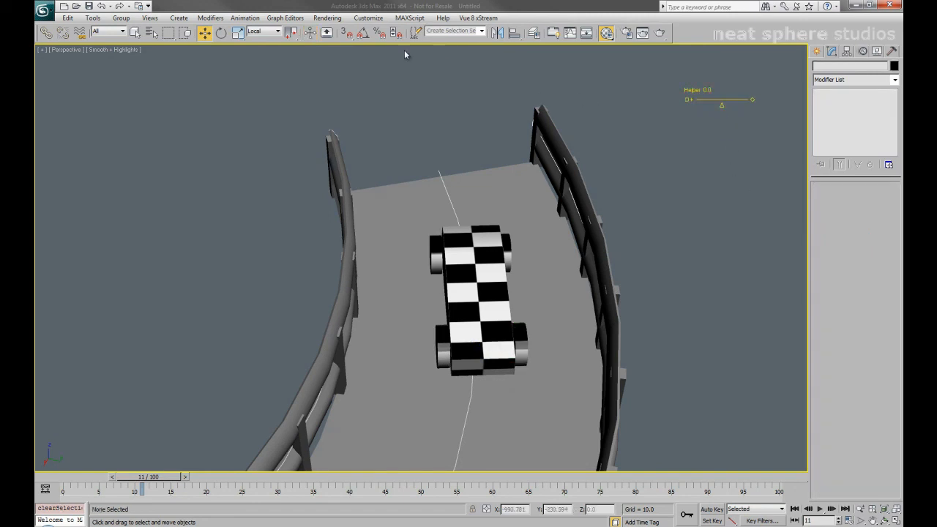
# Select the Helper slider, go to frame 0 and turn on Auto Key.
pyautogui.click(688, 101)
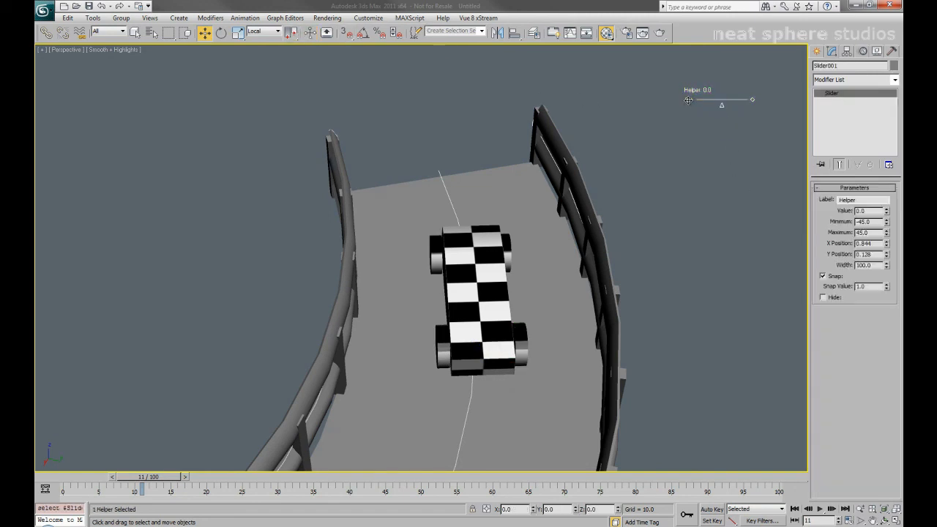
pyautogui.moveTo(156, 477); pyautogui.dragTo(78, 477)
pyautogui.press('w')
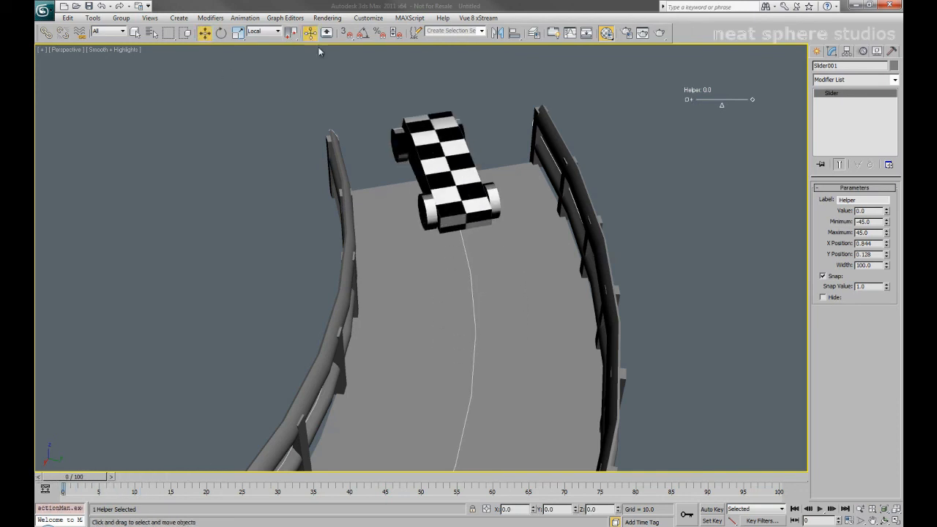
pyautogui.click(713, 510)
# Examine the whole track and the car's starting position from several angles to plan the steering.
pyautogui.moveTo(682, 300); pyautogui.dragTo(690, 200, button='middle')
pyautogui.scroll(-3, 689, 201)
pyautogui.scroll(-6, 523, 336)
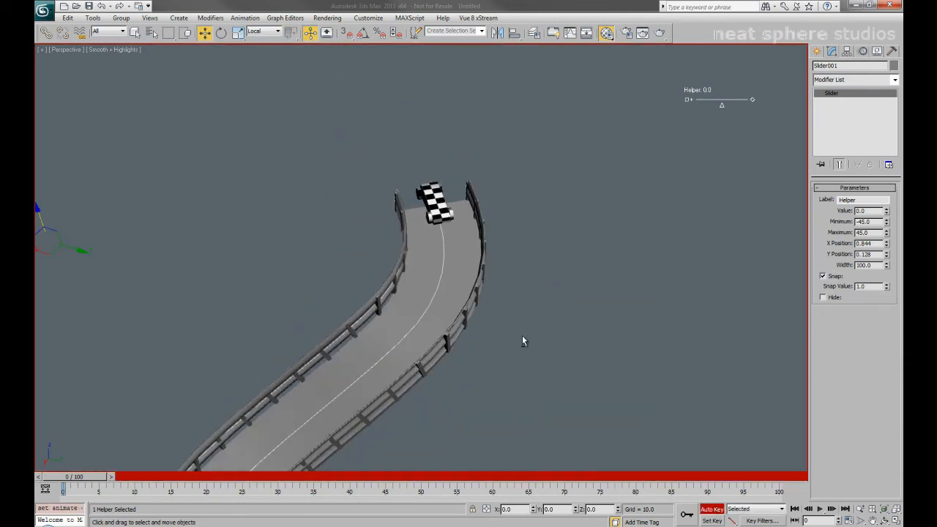
pyautogui.click(884, 511)
pyautogui.scroll(-5, 527, 289)
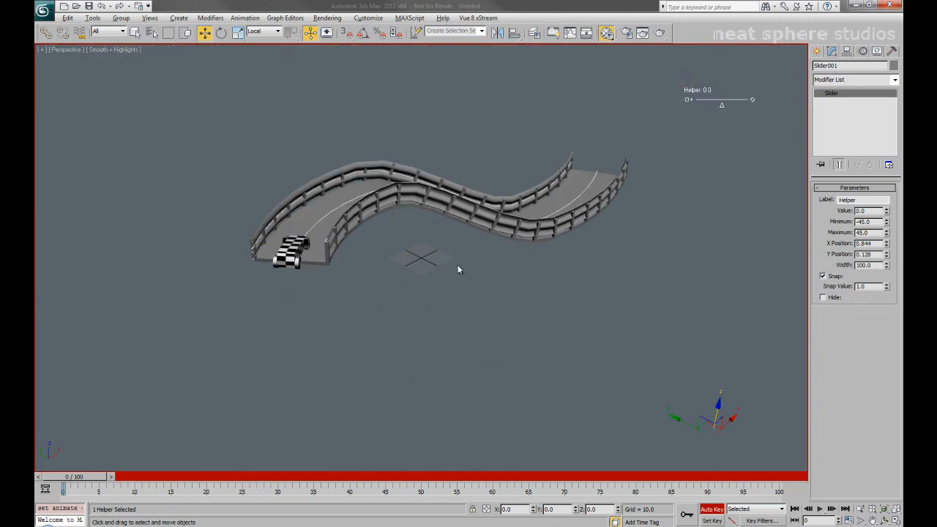
pyautogui.keyDown('alt'); pyautogui.moveTo(434, 272); pyautogui.dragTo(338, 303, button='middle'); pyautogui.keyUp('alt')
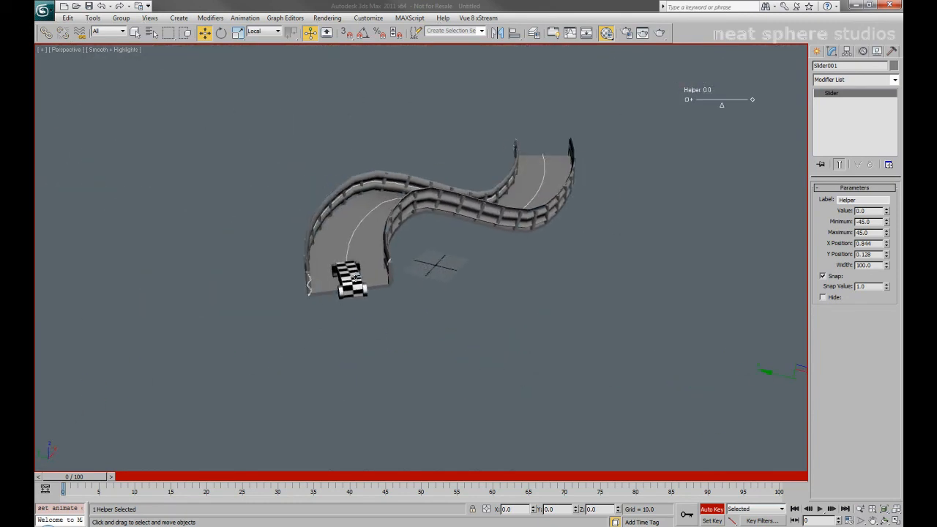
pyautogui.click(346, 284)
pyautogui.keyDown('alt'); pyautogui.moveTo(246, 319); pyautogui.dragTo(378, 313, button='middle'); pyautogui.keyUp('alt')
pyautogui.moveTo(315, 331); pyautogui.dragTo(542, 253, button='middle')
pyautogui.moveTo(464, 277)
pyautogui.keyDown('alt'); pyautogui.mouseDown(button='middle')
pyautogui.moveTo(495, 271)
pyautogui.moveTo(476, 287)
pyautogui.mouseUp(button='middle'); pyautogui.keyUp('alt')
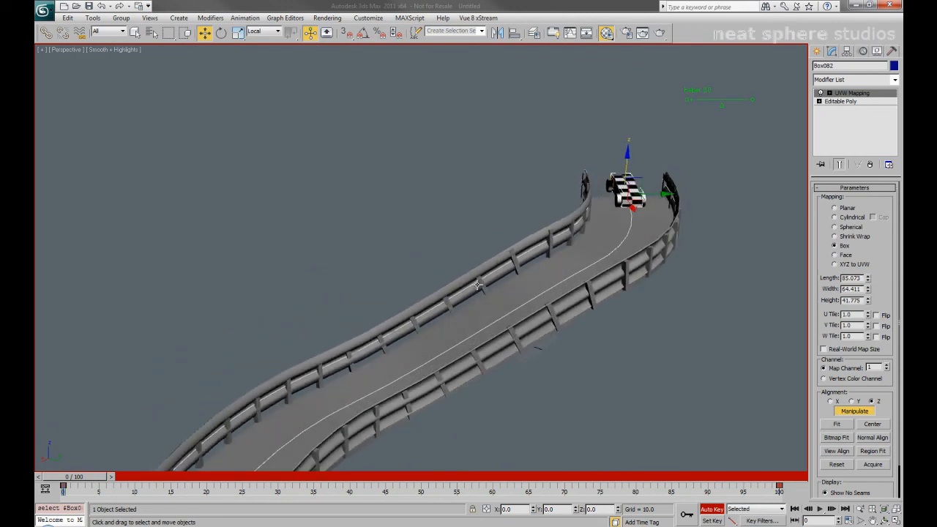
# Reselect the Helper slider, enable Select and Manipulate, and key its value at 33 on frame 18.
pyautogui.click(718, 119)
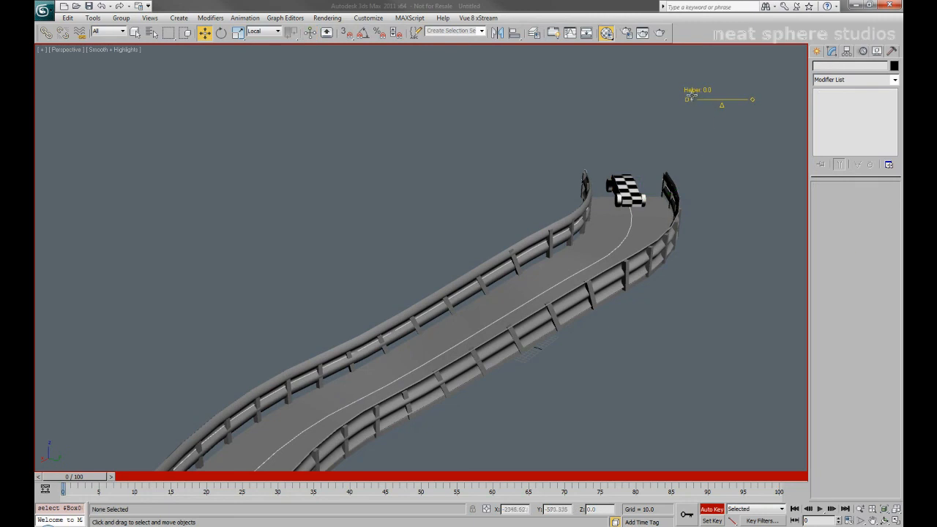
pyautogui.click(693, 98)
pyautogui.click(310, 33)
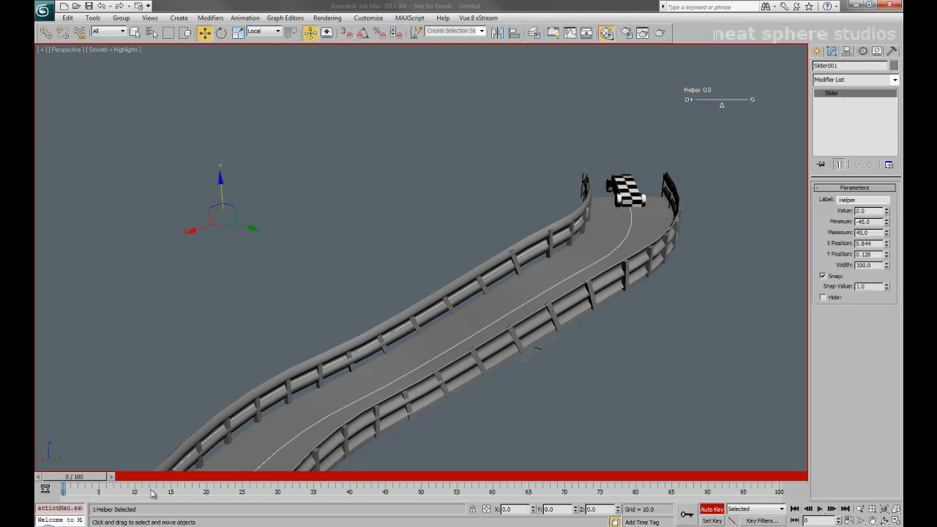
pyautogui.moveTo(86, 483); pyautogui.dragTo(193, 484)
pyautogui.press('w')
pyautogui.moveTo(722, 107); pyautogui.dragTo(740, 106)
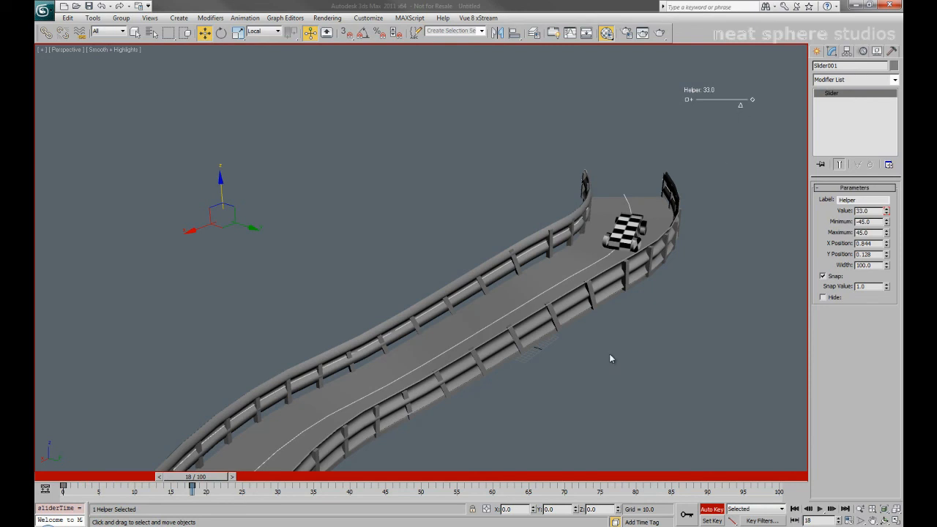
# Key the Helper slider at 0 on frame 36, where the car leaves the first bend.
pyautogui.moveTo(196, 484); pyautogui.dragTo(333, 477)
pyautogui.press('w')
pyautogui.keyDown('alt'); pyautogui.moveTo(500, 336); pyautogui.dragTo(537, 327, button='middle'); pyautogui.keyUp('alt')
pyautogui.keyDown('alt'); pyautogui.moveTo(259, 374); pyautogui.dragTo(598, 247, button='middle'); pyautogui.keyUp('alt')
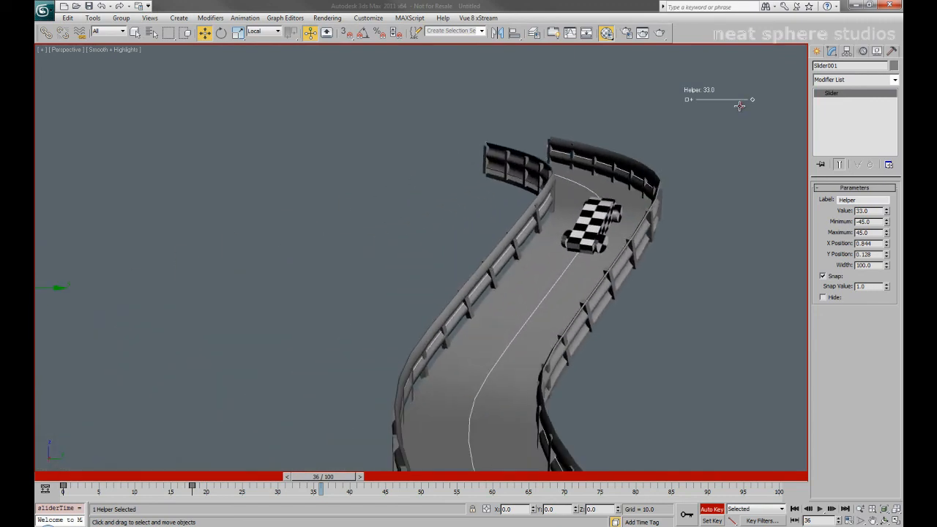
pyautogui.moveTo(740, 106); pyautogui.dragTo(722, 106)
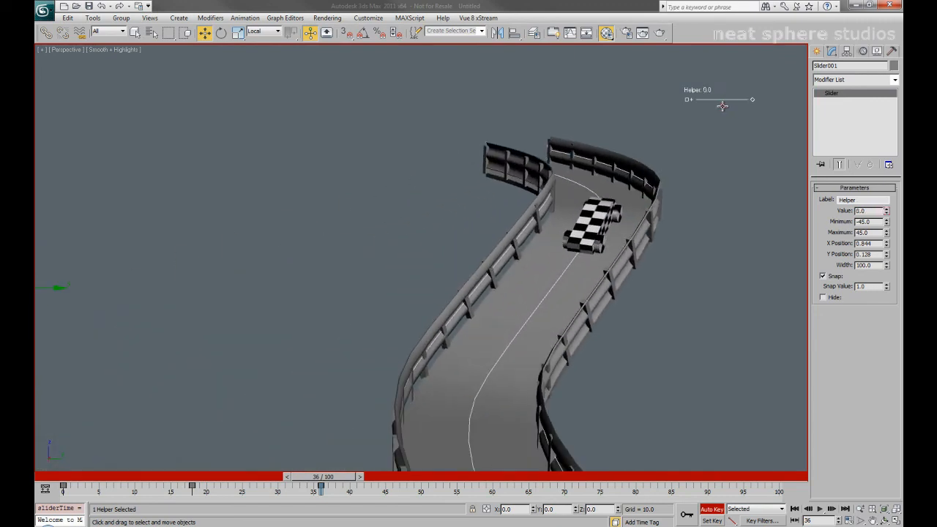
# Key the Helper slider at -32 on frame 76, in the track's second bend.
pyautogui.moveTo(320, 477); pyautogui.dragTo(606, 486)
pyautogui.press('w')
pyautogui.moveTo(663, 427); pyautogui.dragTo(618, 271, button='middle')
pyautogui.moveTo(721, 106); pyautogui.dragTo(702, 108)
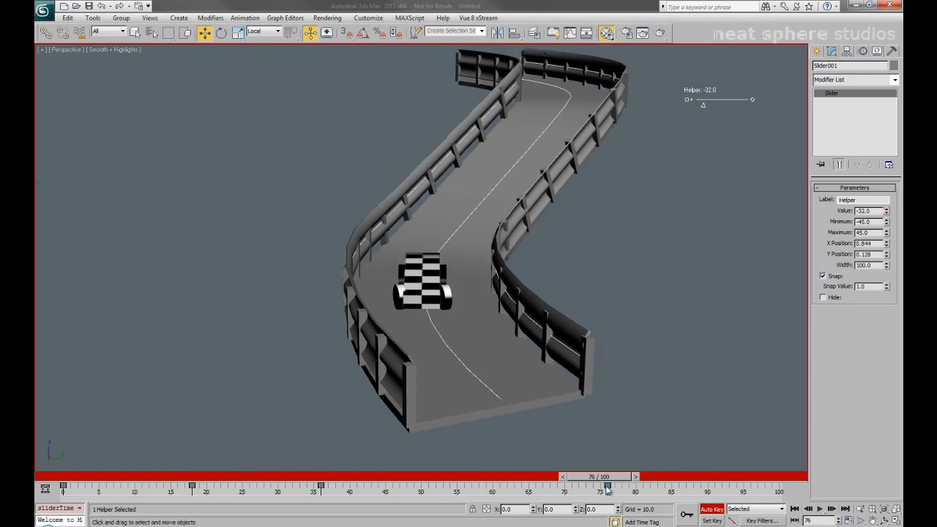
# Key the Helper slider at -5 on frame 59, just before the second bend.
pyautogui.moveTo(606, 477); pyautogui.dragTo(497, 478)
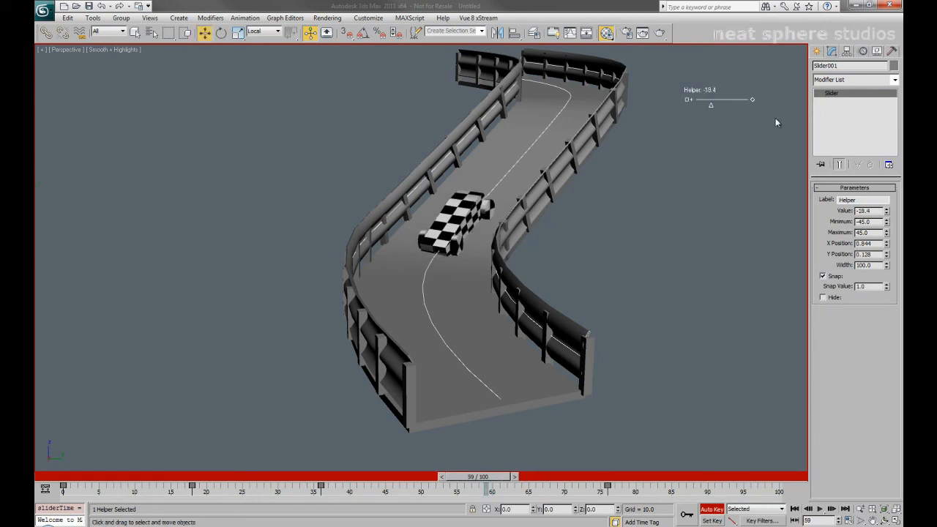
pyautogui.moveTo(708, 108); pyautogui.dragTo(720, 108)
pyautogui.keyDown('alt'); pyautogui.moveTo(698, 151); pyautogui.dragTo(557, 241, button='middle'); pyautogui.keyUp('alt')
pyautogui.moveTo(422, 292); pyautogui.dragTo(456, 278, button='middle')
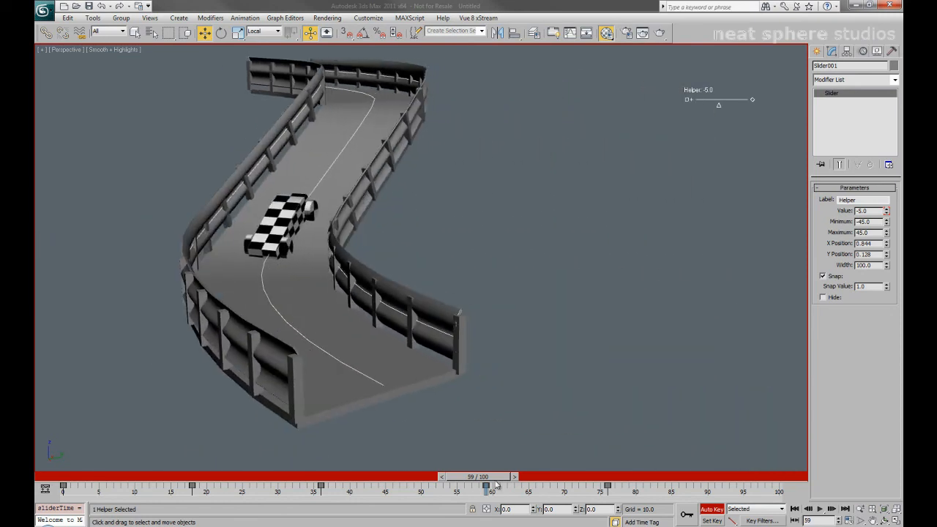
# Key the Helper slider at -5 on frame 86, as the car comes out of the second bend.
pyautogui.moveTo(503, 479); pyautogui.dragTo(685, 477)
pyautogui.press('w')
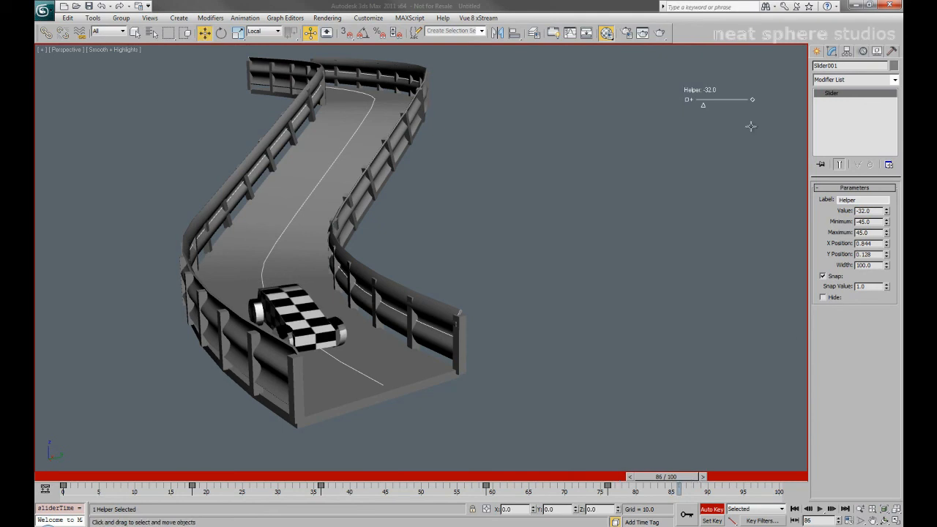
pyautogui.moveTo(703, 107); pyautogui.dragTo(719, 107)
pyautogui.keyDown('alt'); pyautogui.moveTo(661, 183); pyautogui.dragTo(510, 260, button='middle'); pyautogui.keyUp('alt')
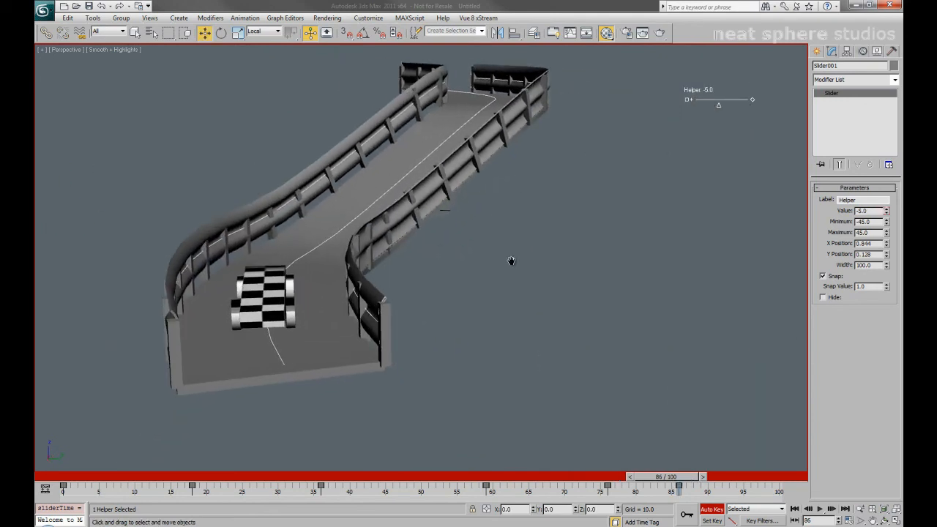
# Key the Helper slider at -17 on frame 91, then turn off Auto Key and clear the selection.
pyautogui.moveTo(670, 477); pyautogui.dragTo(699, 477)
pyautogui.press('w')
pyautogui.moveTo(718, 107); pyautogui.dragTo(712, 107)
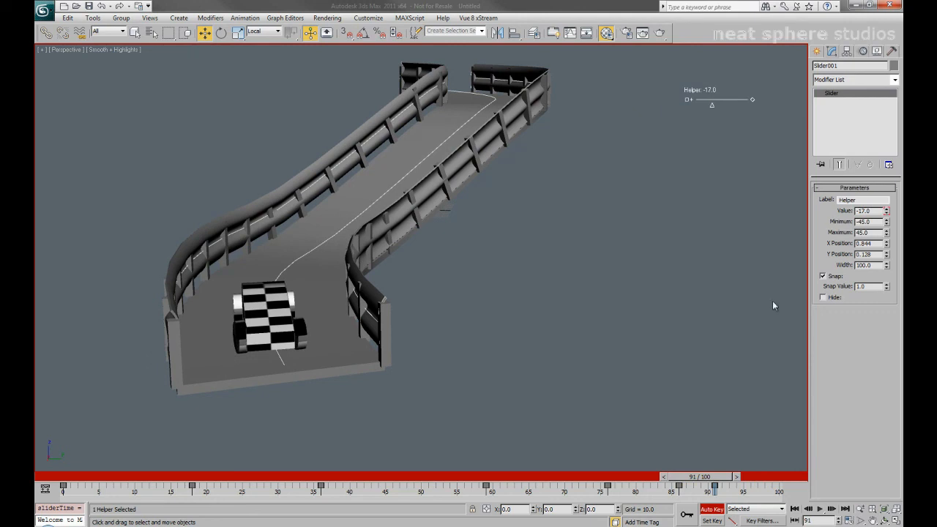
pyautogui.click(712, 508)
pyautogui.click(456, 305)
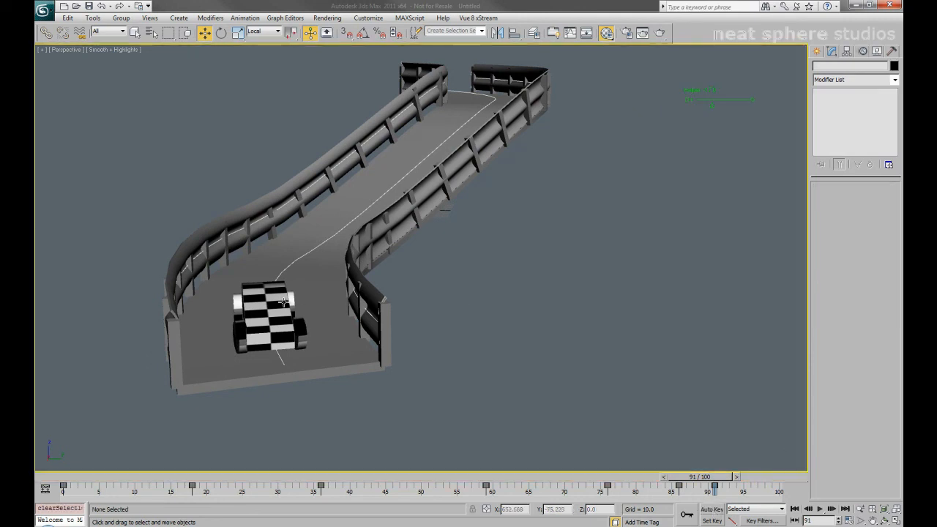
# Select the car body and scrub the animation from frame 0 to frame 86 to review the steering along the track.
pyautogui.click(268, 315)
pyautogui.moveTo(524, 252); pyautogui.dragTo(574, 263, button='middle')
pyautogui.hotkey('alt', 'z')
pyautogui.moveTo(590, 204); pyautogui.dragTo(584, 228)
pyautogui.moveTo(582, 263); pyautogui.dragTo(584, 248)
pyautogui.keyDown('alt'); pyautogui.moveTo(584, 248); pyautogui.dragTo(627, 227, button='middle'); pyautogui.keyUp('alt')
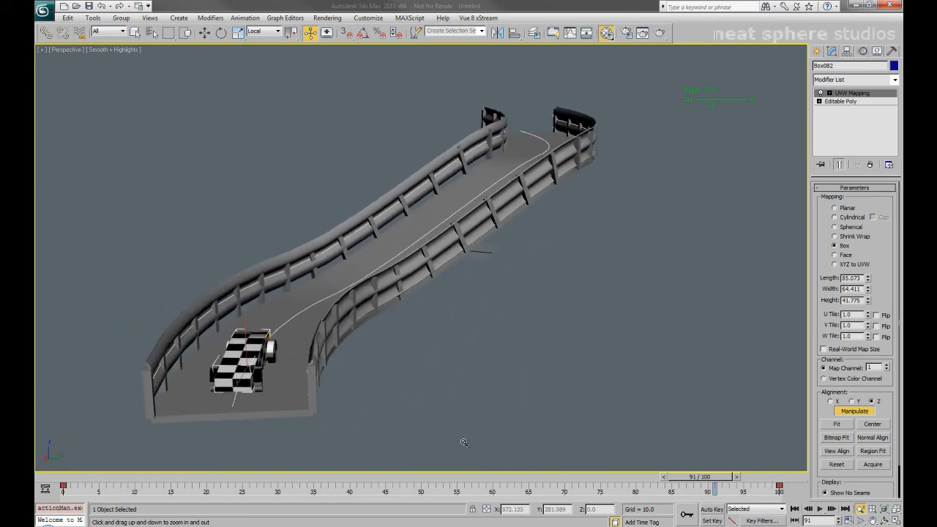
pyautogui.click(794, 509)
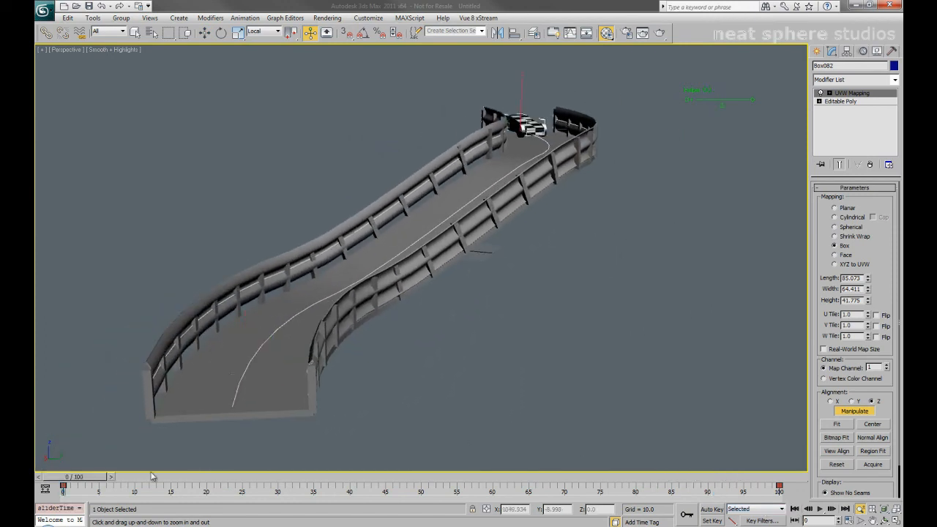
pyautogui.moveTo(92, 481); pyautogui.dragTo(564, 495)
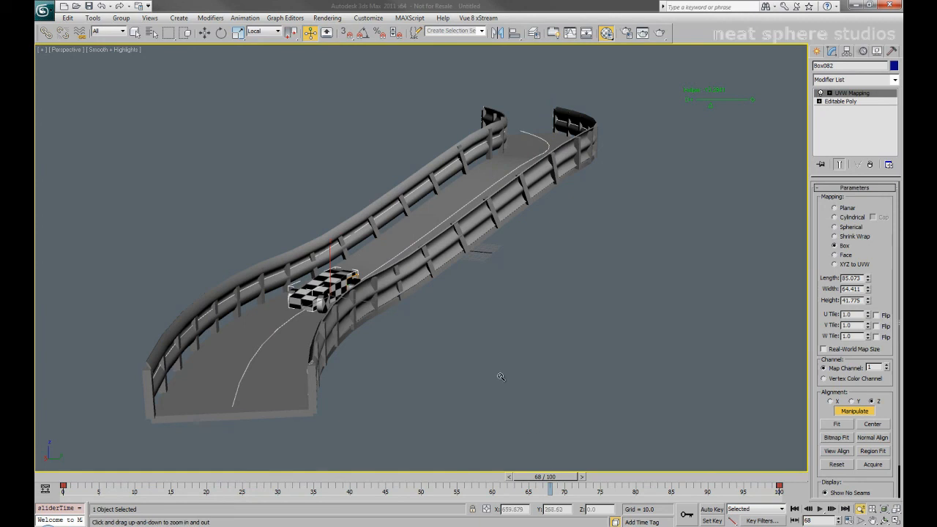
pyautogui.keyDown('alt'); pyautogui.moveTo(502, 378); pyautogui.dragTo(525, 378, button='middle'); pyautogui.keyUp('alt')
pyautogui.moveTo(541, 477); pyautogui.dragTo(668, 480)
pyautogui.hotkey('alt', 'z')
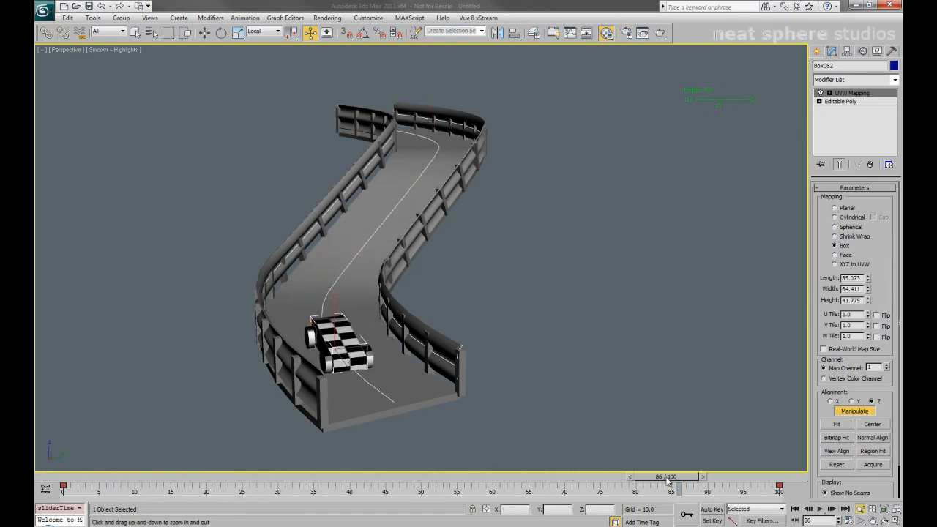